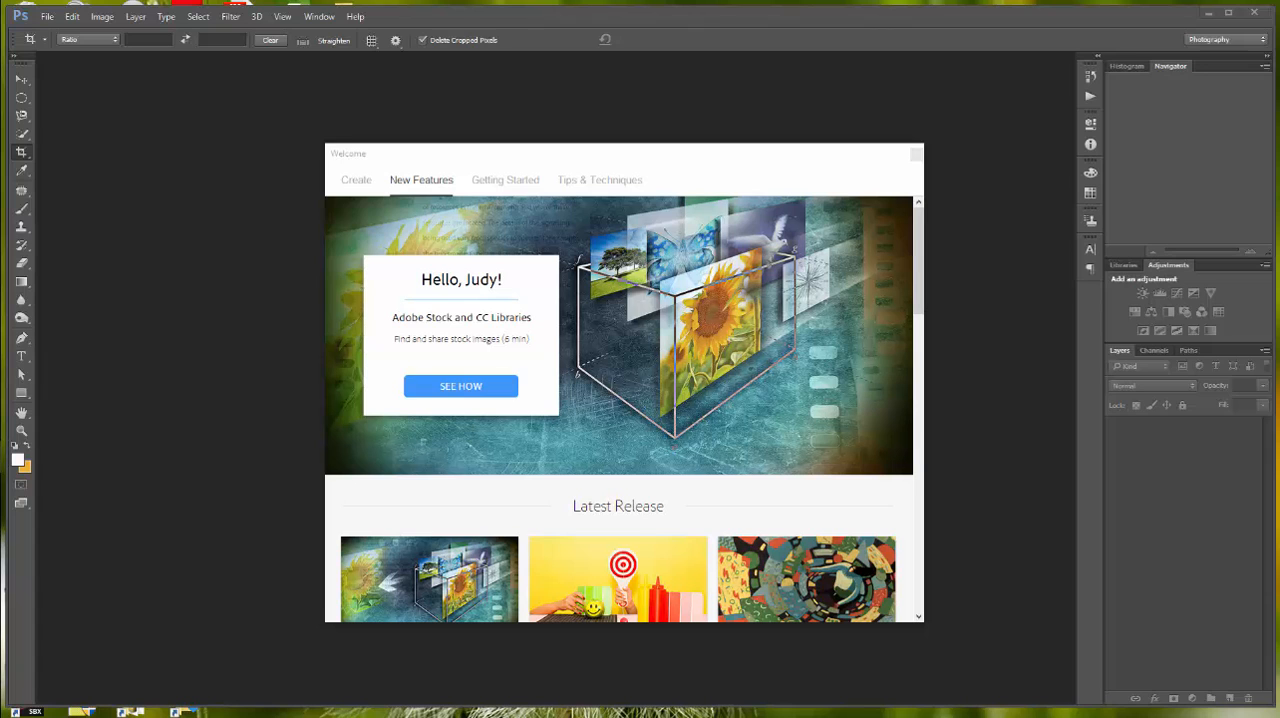
# Step: Browse in Bridge and go to the Lesson 05 folder inside Photoshop Lessons
pyautogui.click(47, 17)
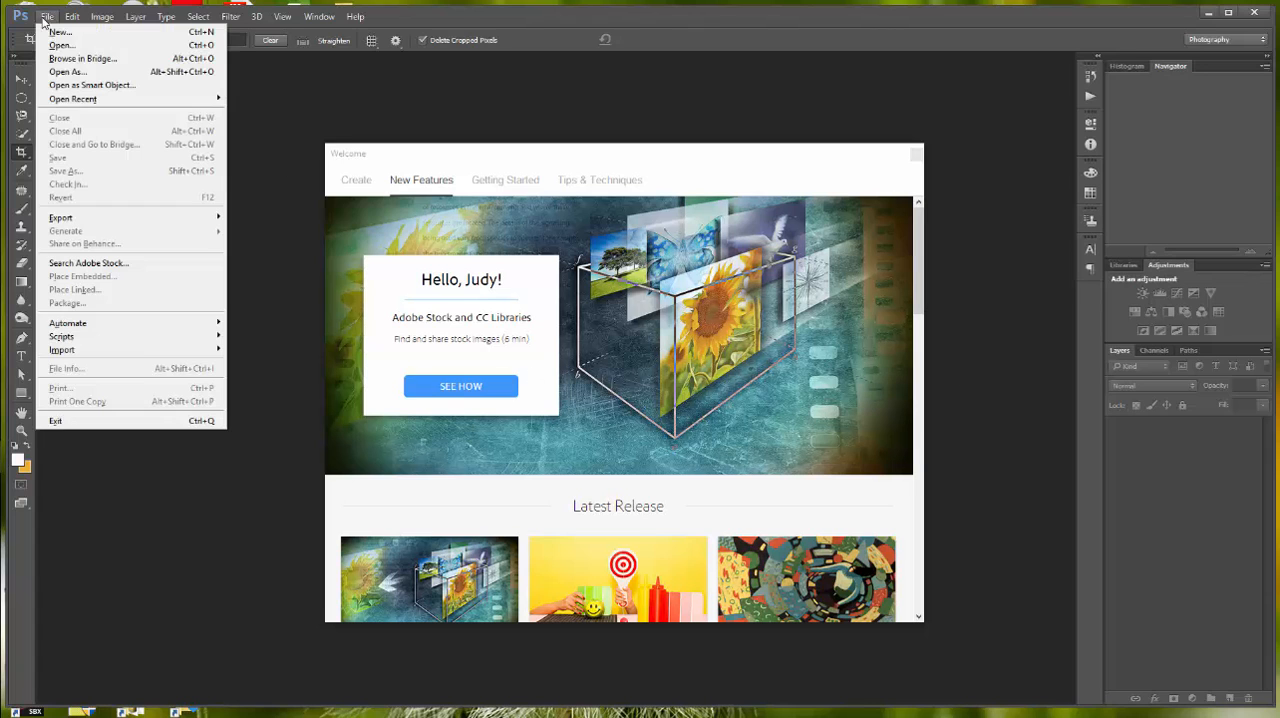
pyautogui.click(80, 58)
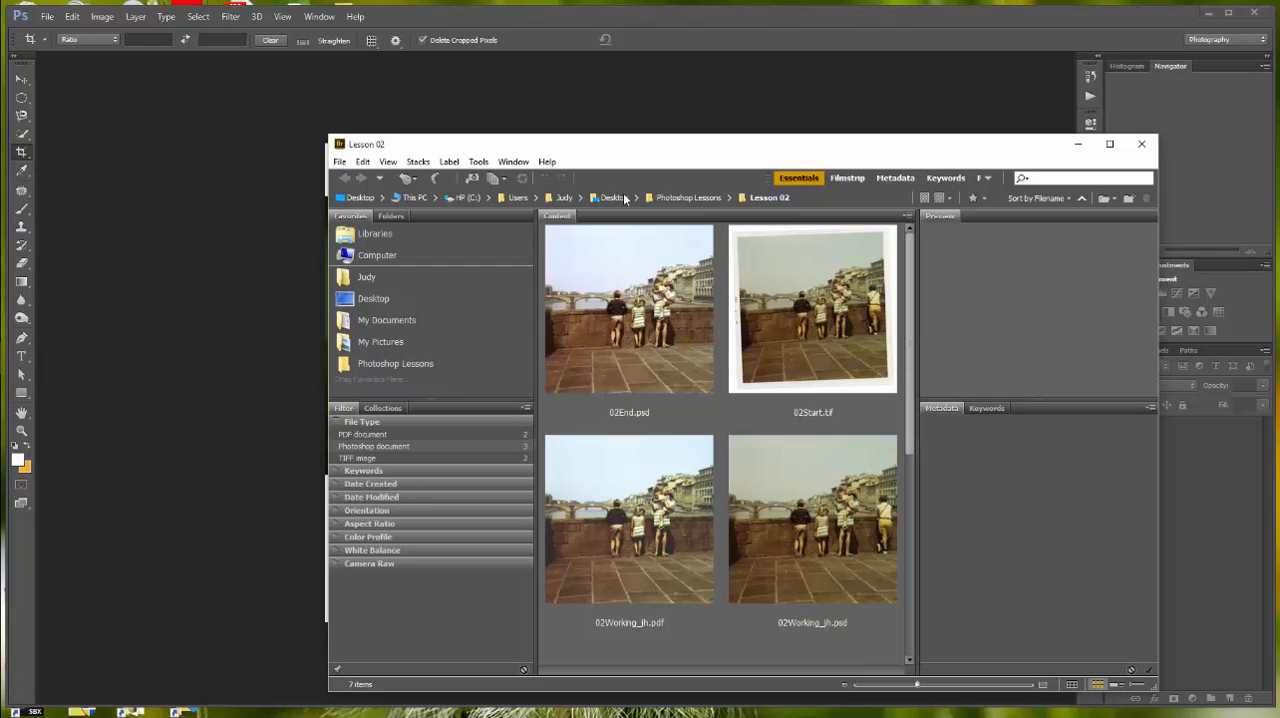
pyautogui.click(690, 197)
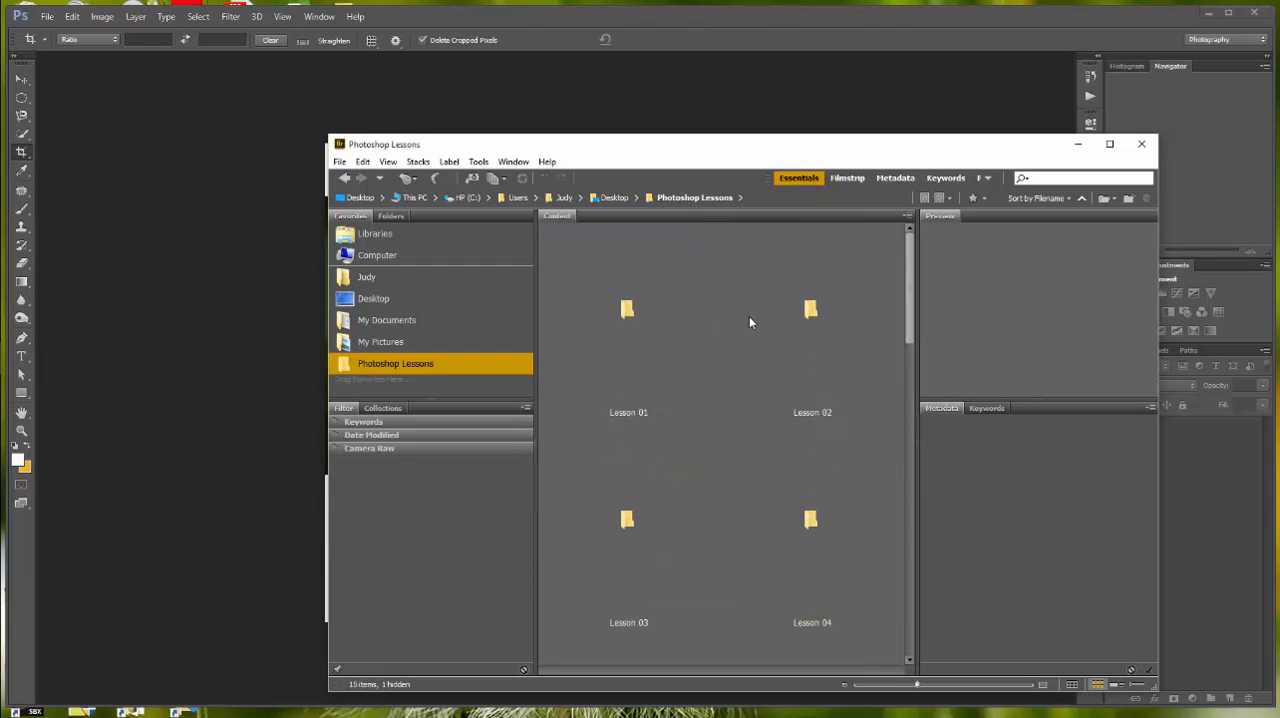
pyautogui.scroll(-2, 757, 566)
pyautogui.scroll(-1, 751, 557)
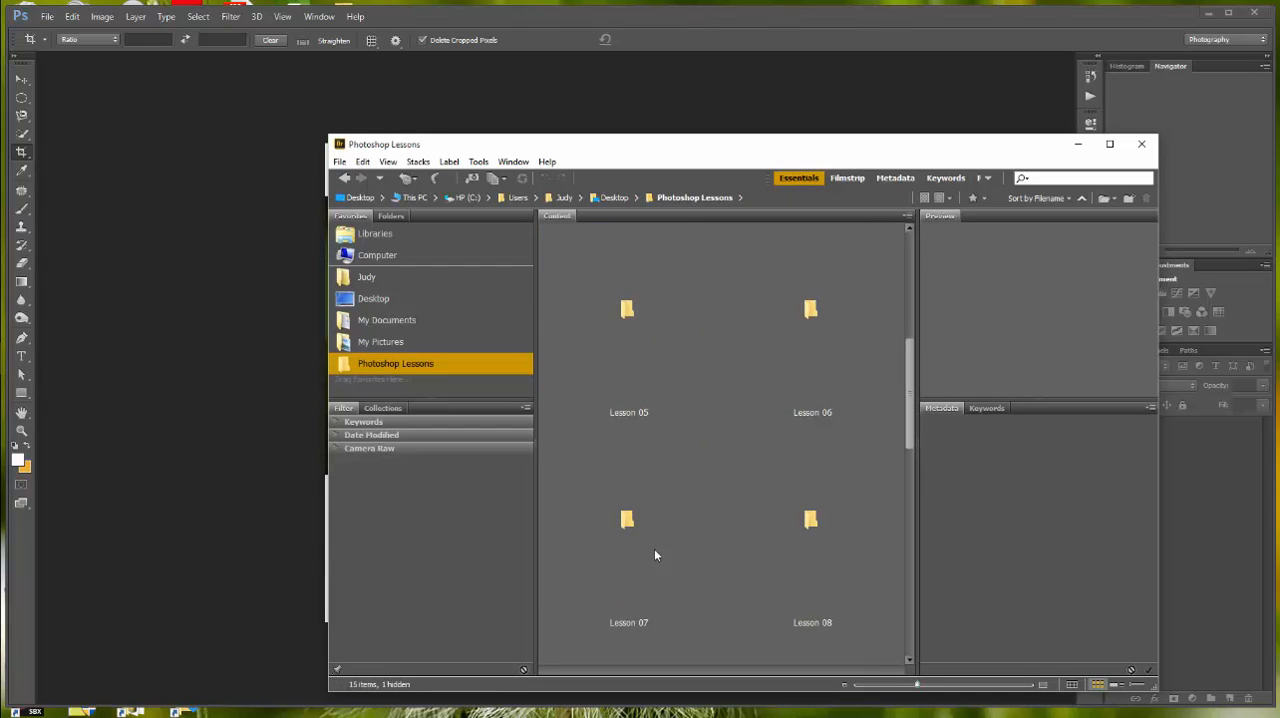
pyautogui.doubleClick(627, 311)
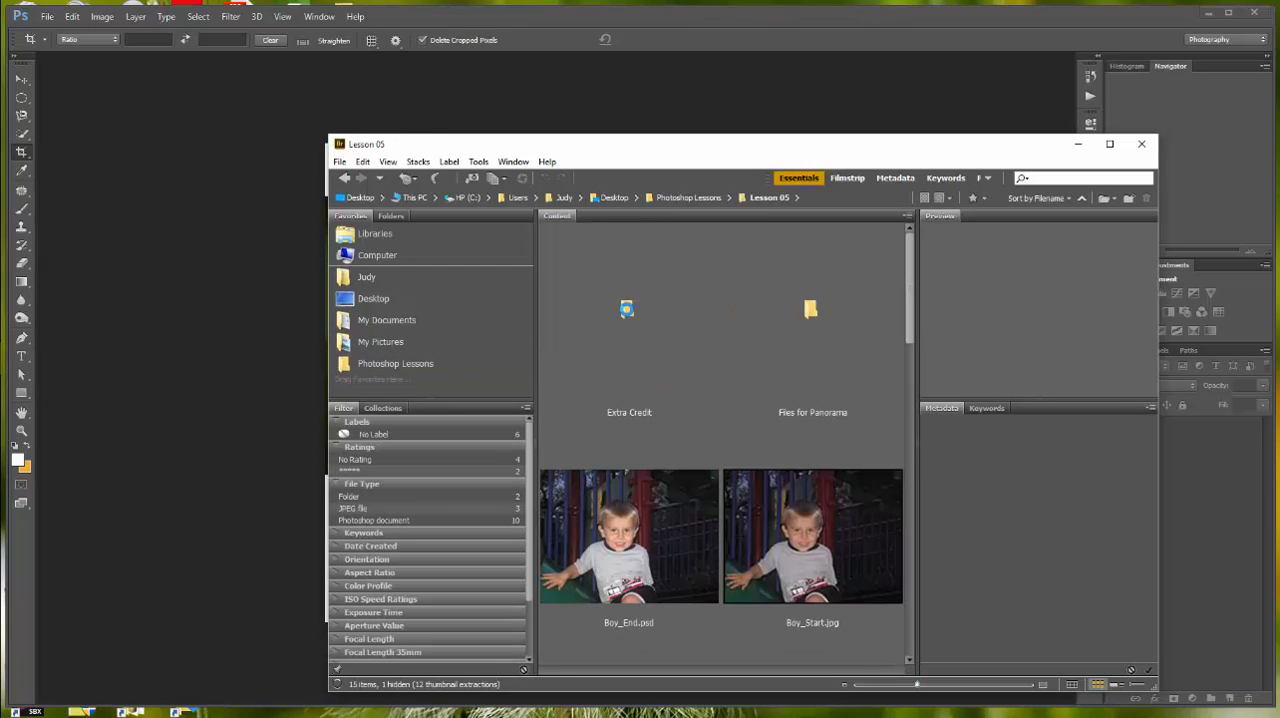
# Step: Open Boy_Start.jpg from the Lesson 05 folder in Photoshop and switch to the Move tool
pyautogui.scroll(-2, 703, 323)
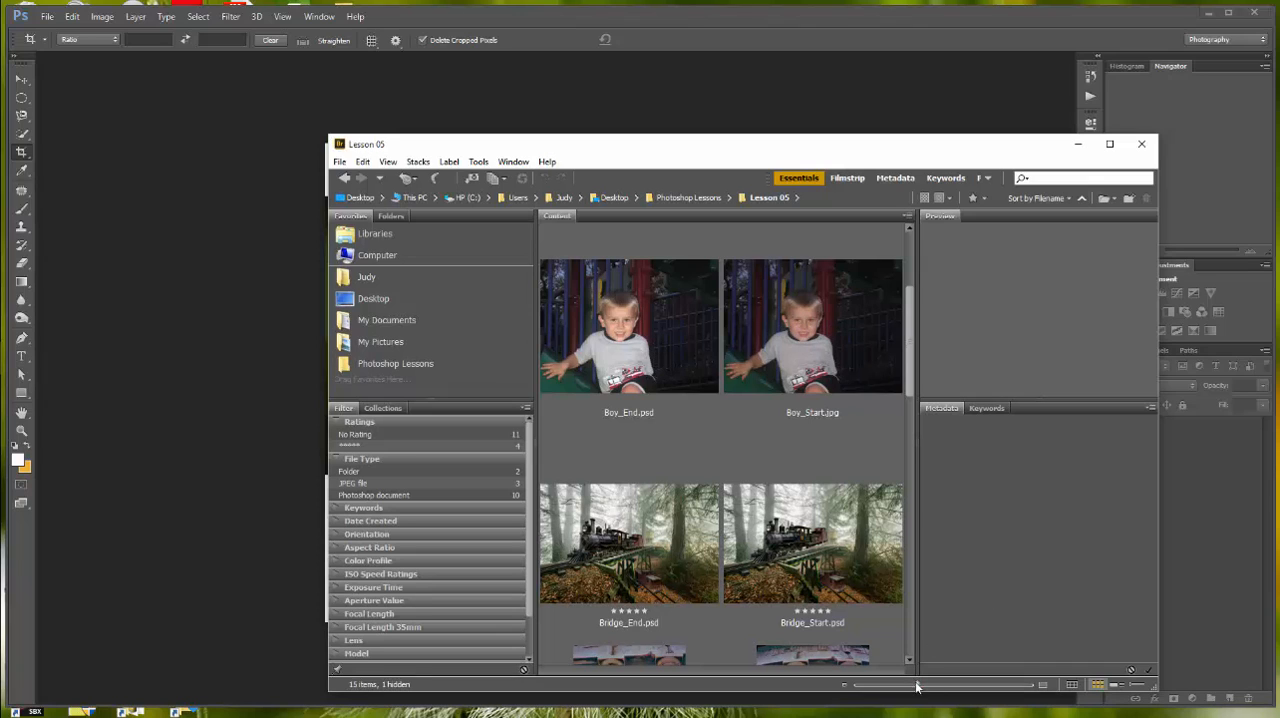
pyautogui.moveTo(917, 685); pyautogui.dragTo(957, 686)
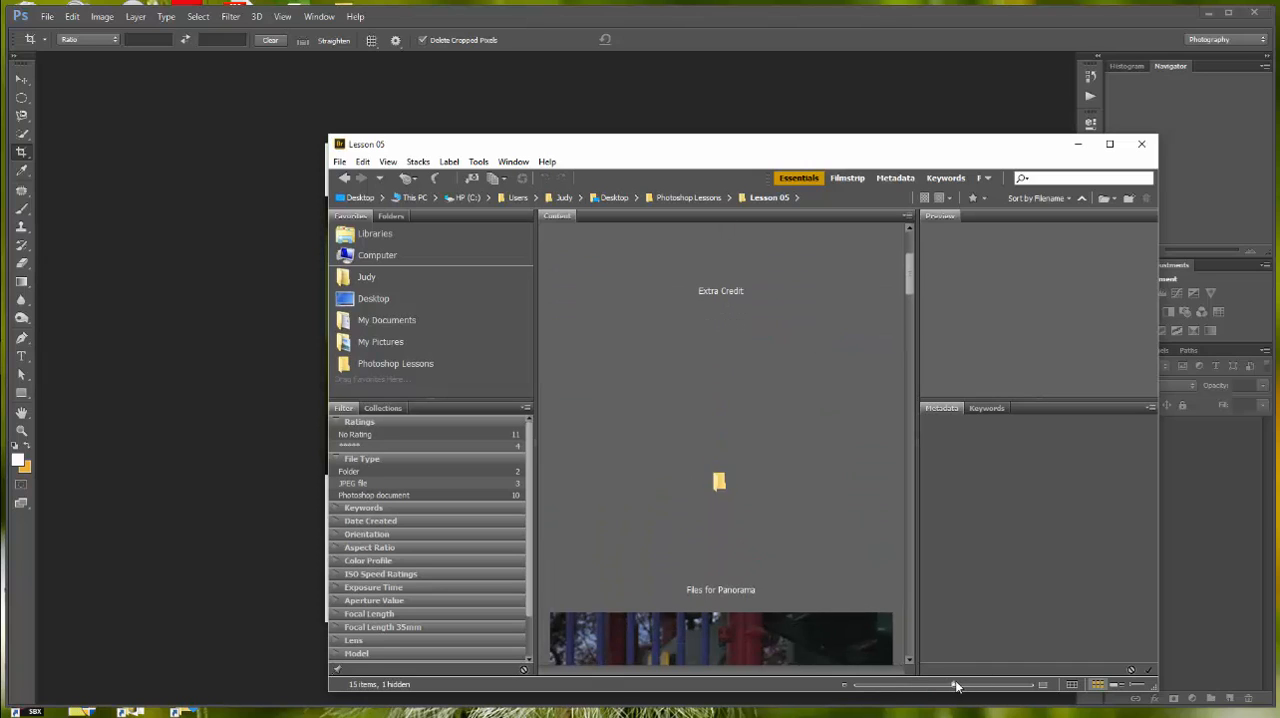
pyautogui.scroll(-5, 840, 492)
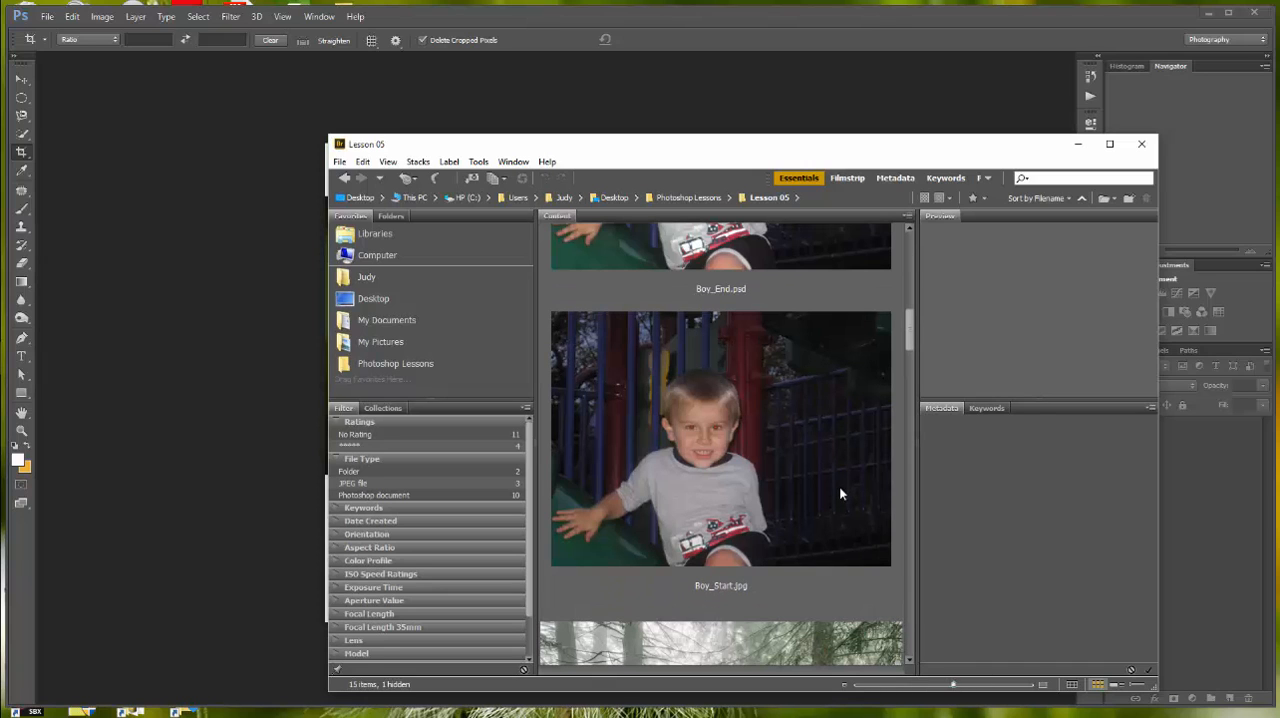
pyautogui.scroll(3, 840, 493)
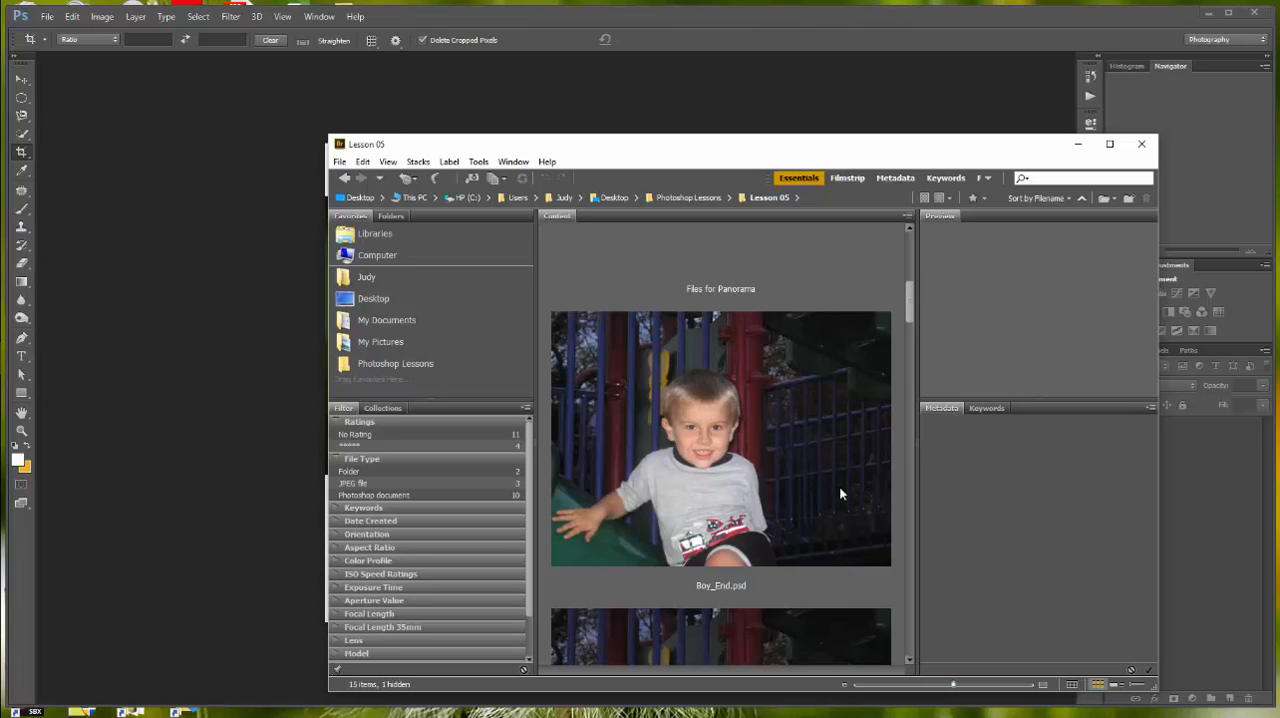
pyautogui.scroll(-3, 839, 492)
pyautogui.doubleClick(788, 453)
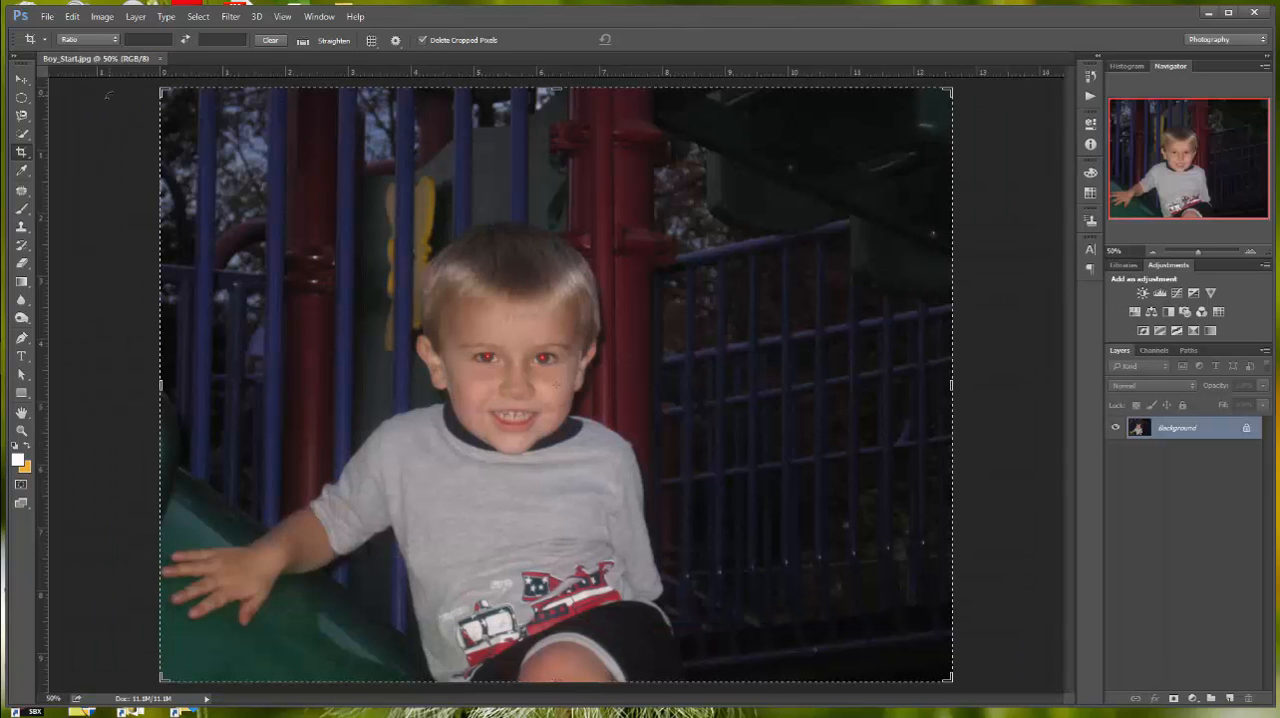
pyautogui.click(21, 79)
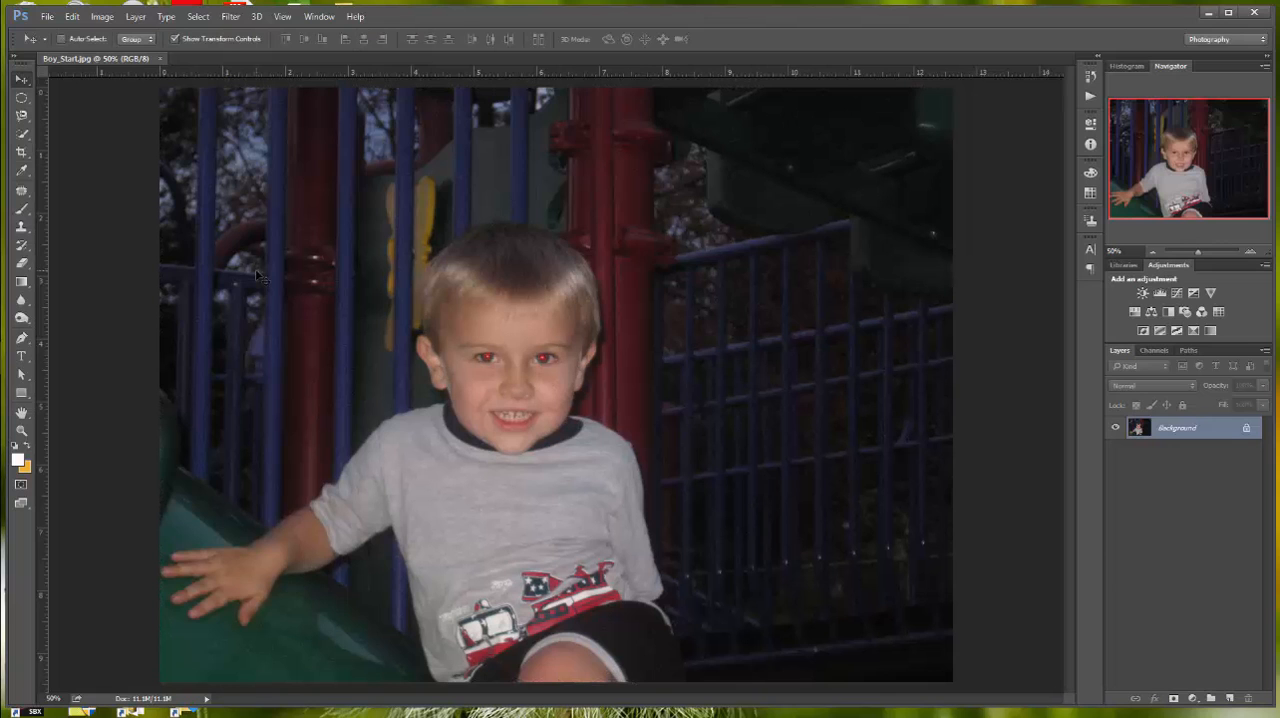
# Step: Save a JPEG copy of the photo as Boy_working-jh in the Lesson 05 folder, accepting the High quality setting
pyautogui.click(47, 16)
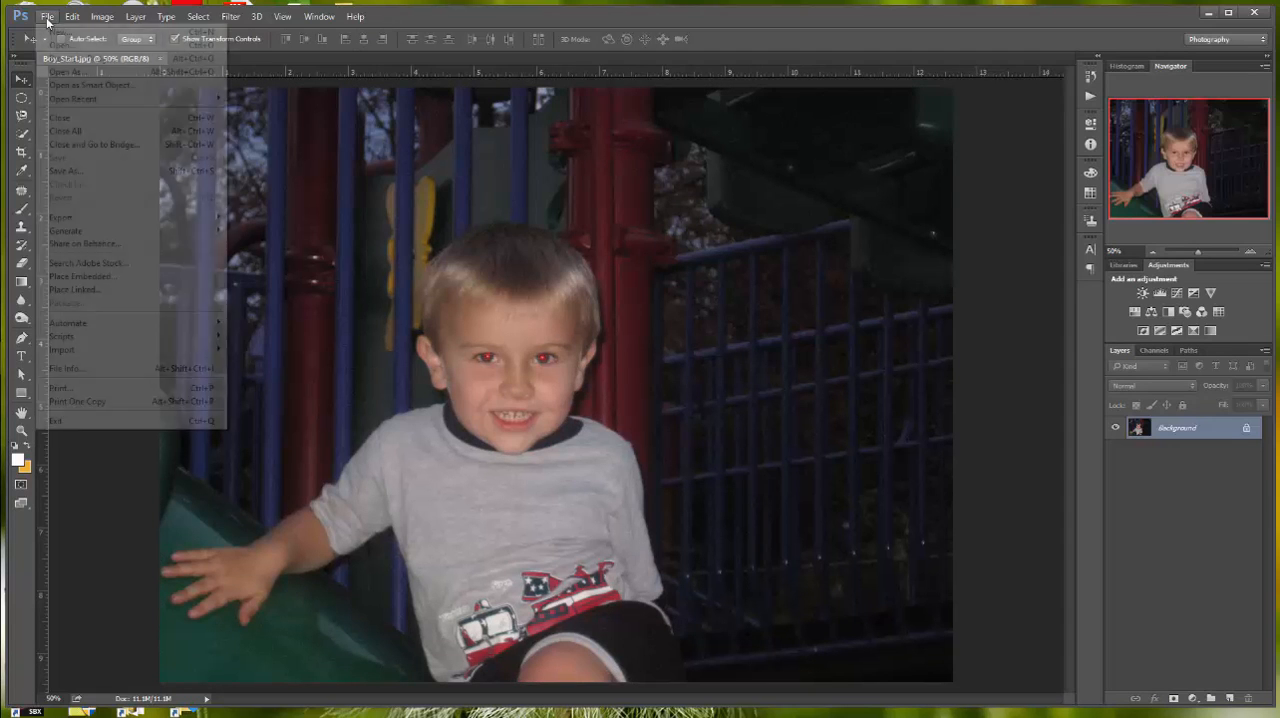
pyautogui.click(66, 171)
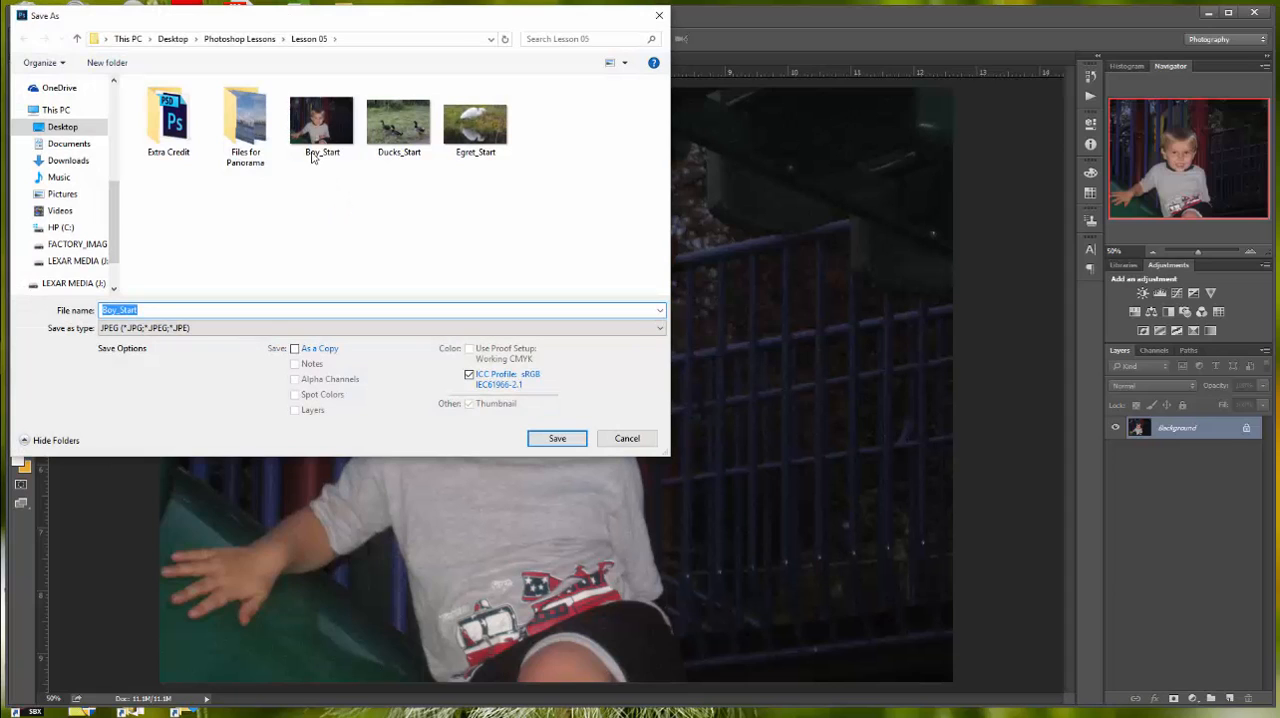
pyautogui.write('Boy')
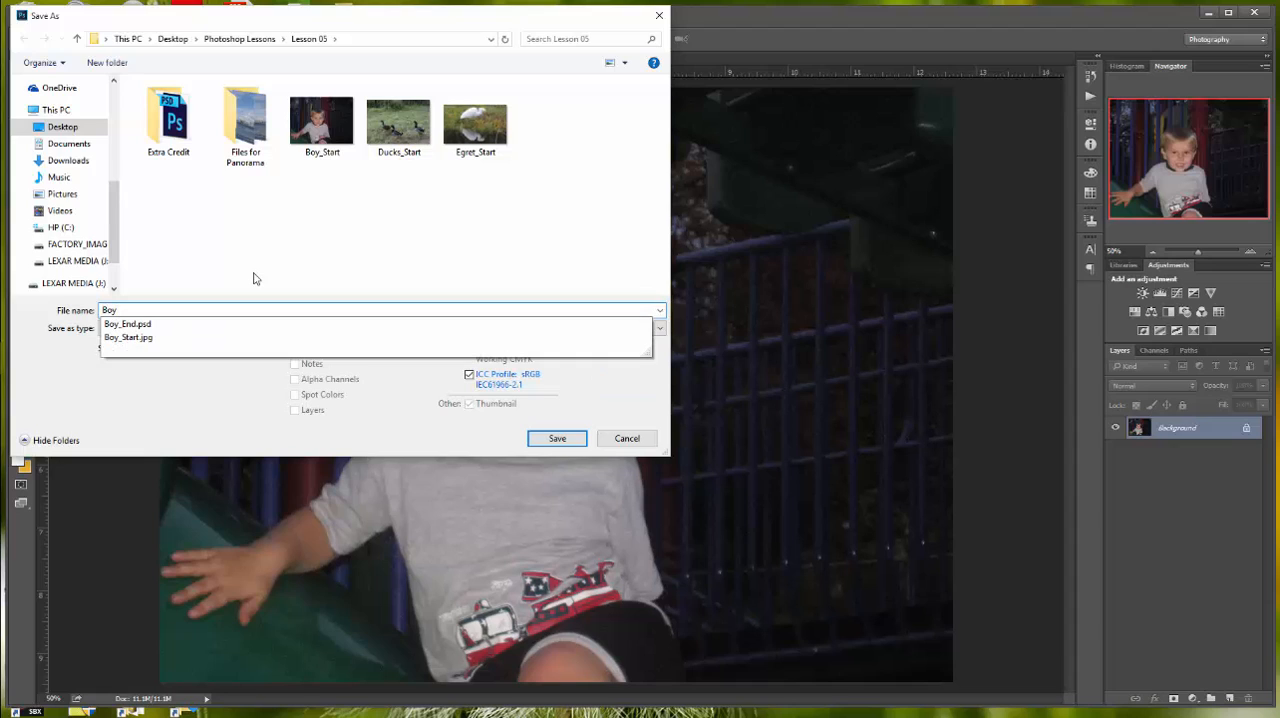
pyautogui.write('_working')
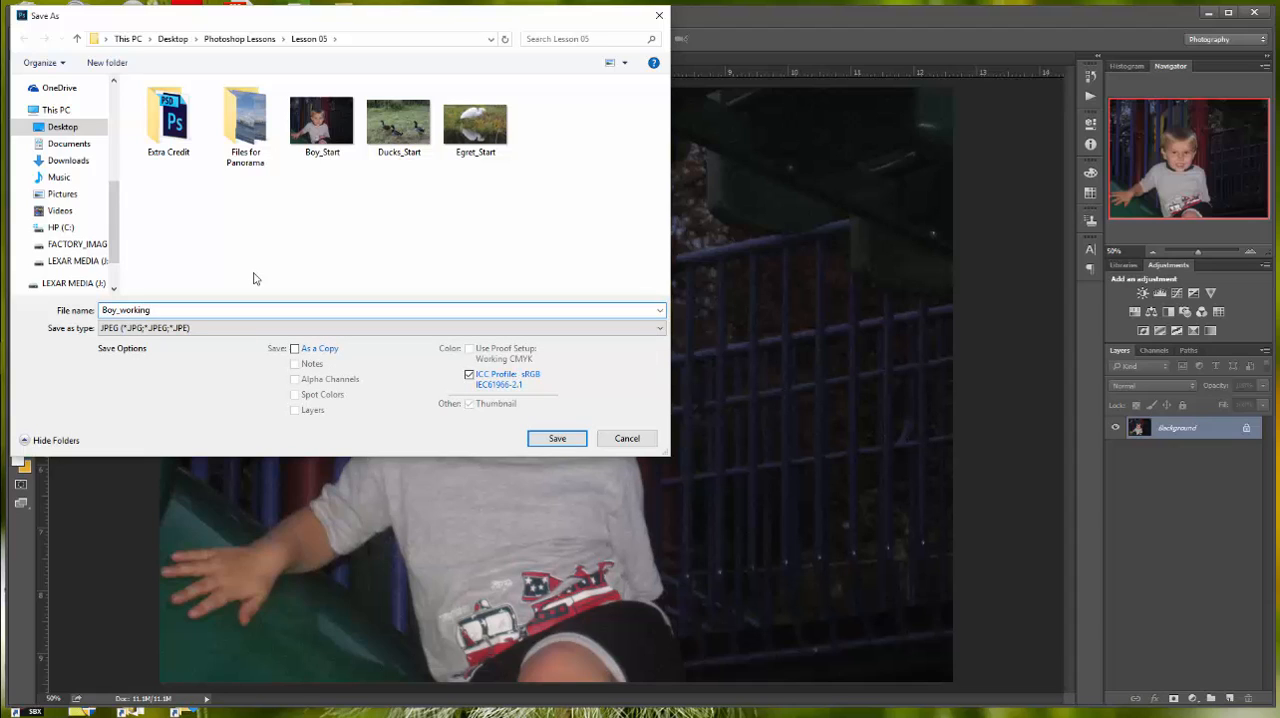
pyautogui.write('-jh')
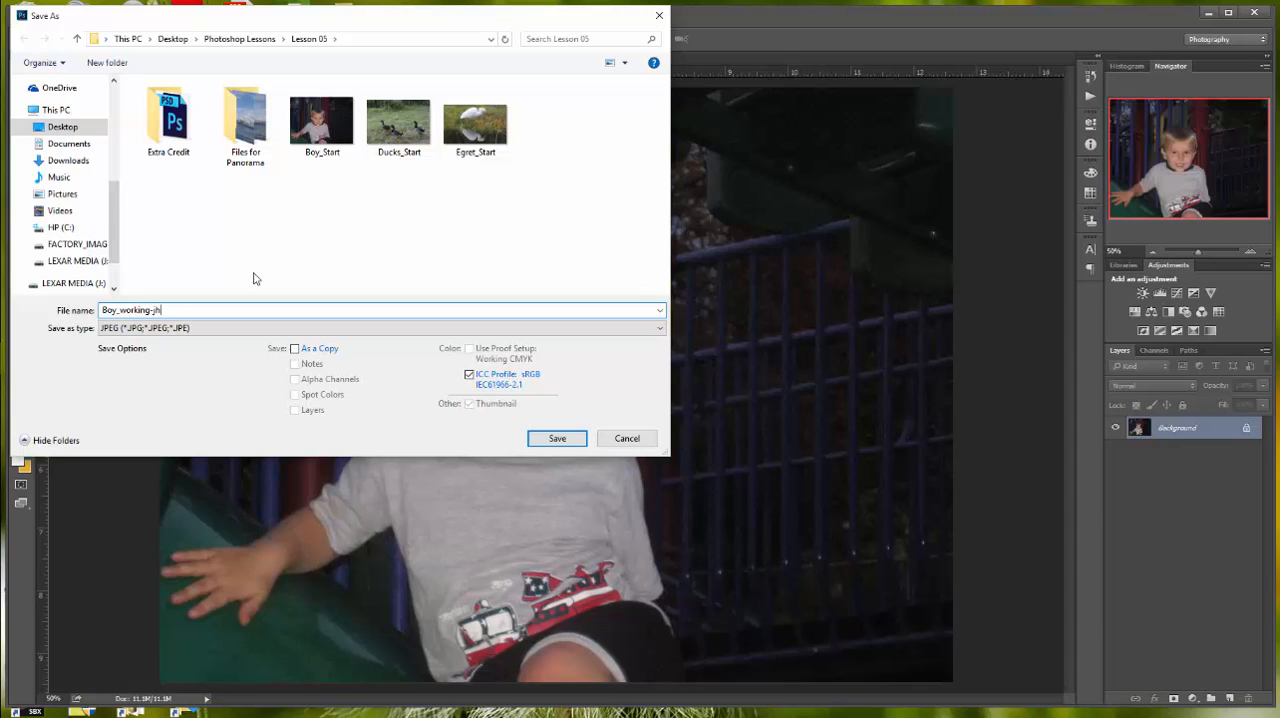
pyautogui.click(557, 439)
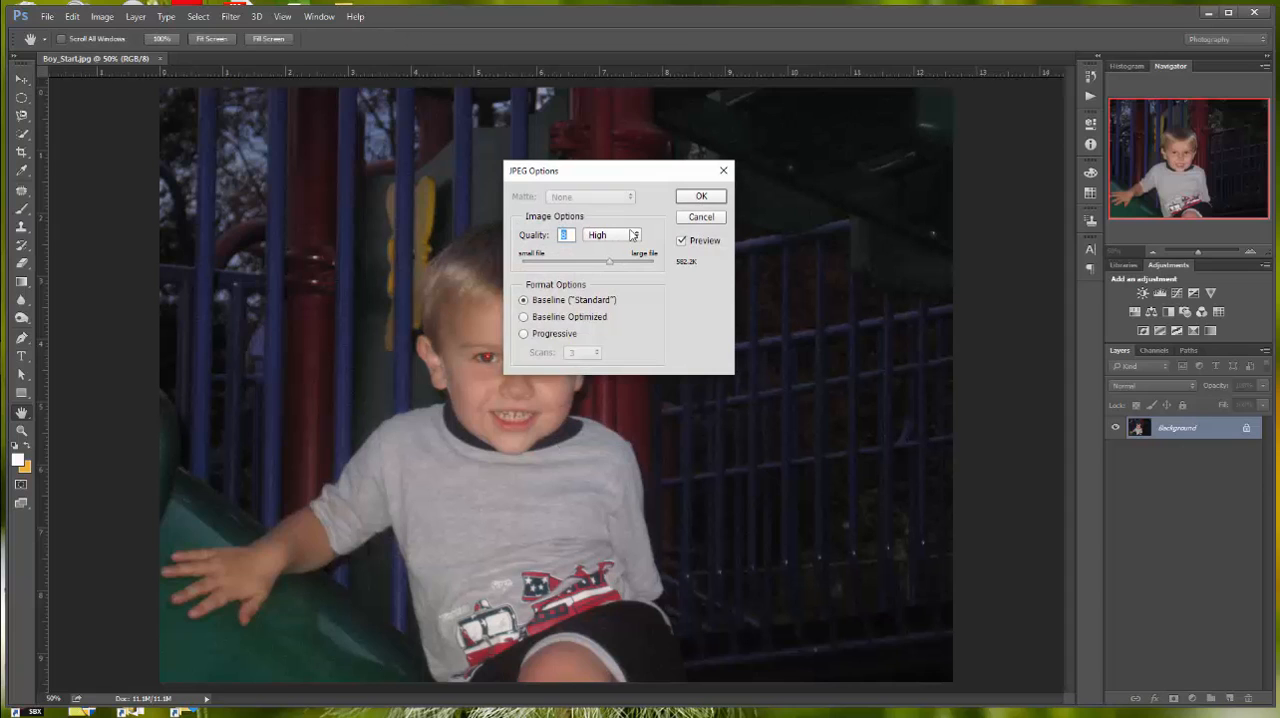
pyautogui.click(704, 197)
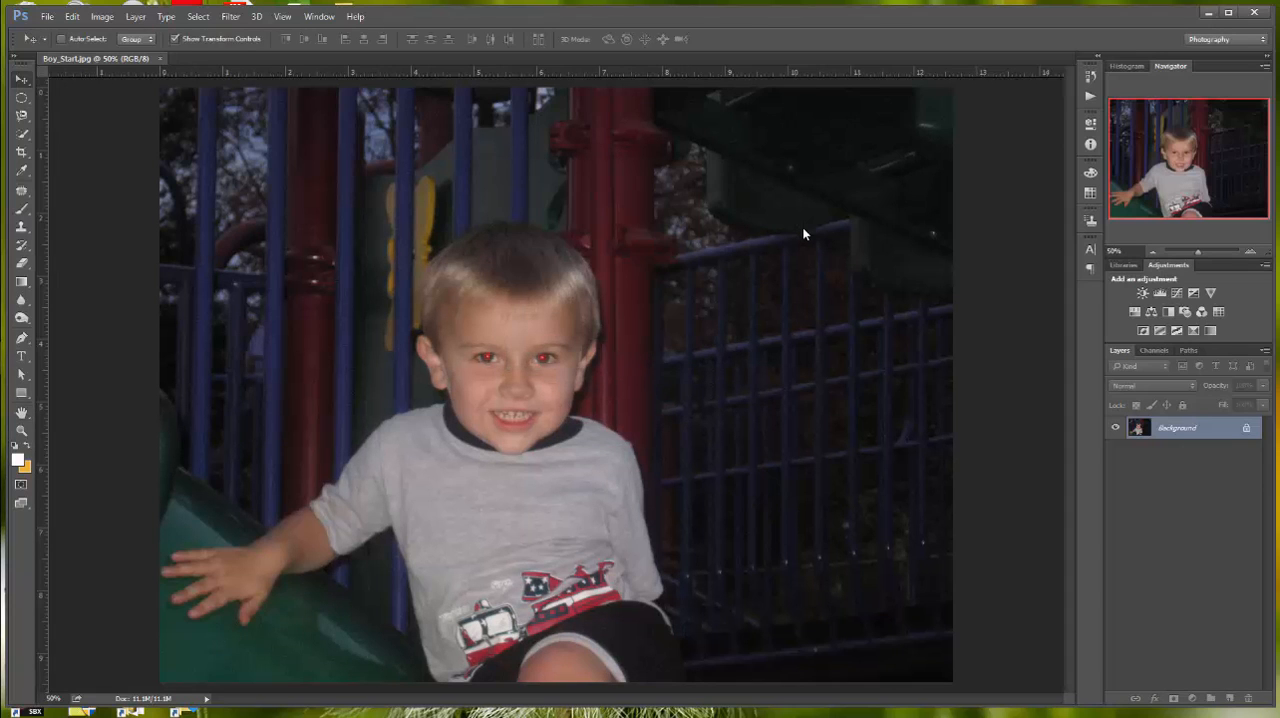
# Step: Set up the Red Eye tool with a pupil size of 23% and a darken amount of 31%
pyautogui.click(22, 430)
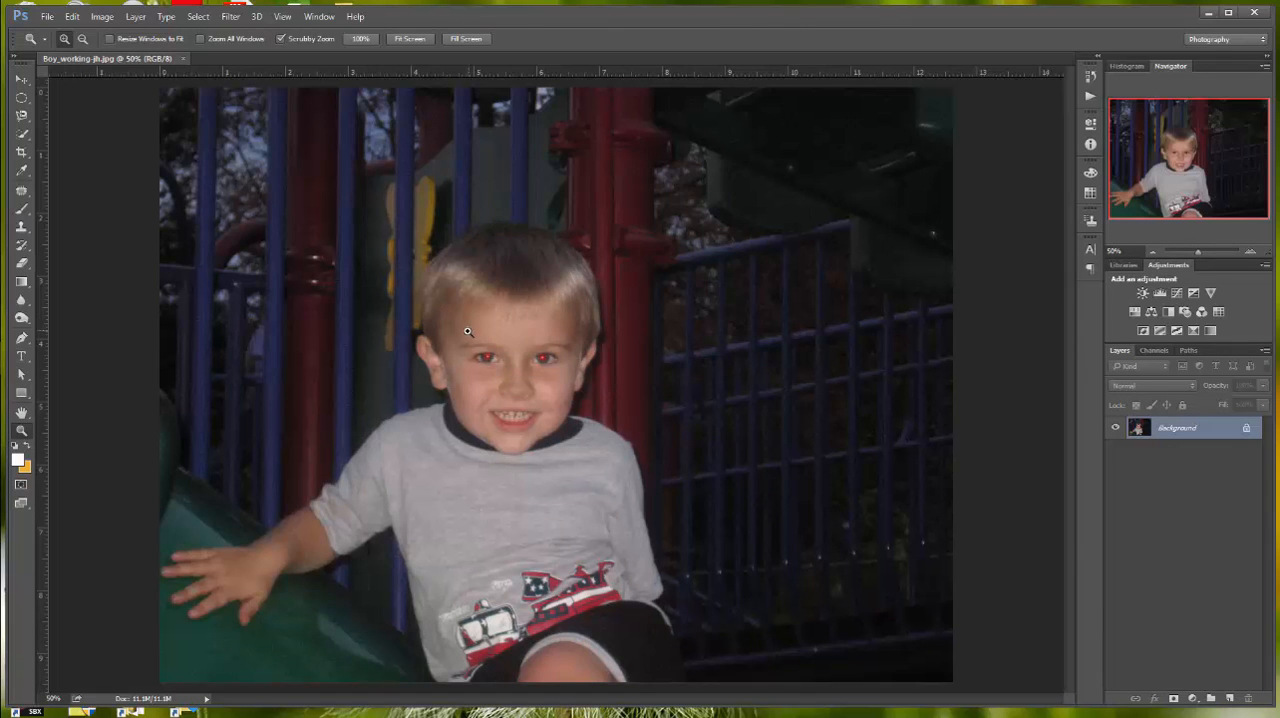
pyautogui.moveTo(460, 340); pyautogui.dragTo(510, 373)
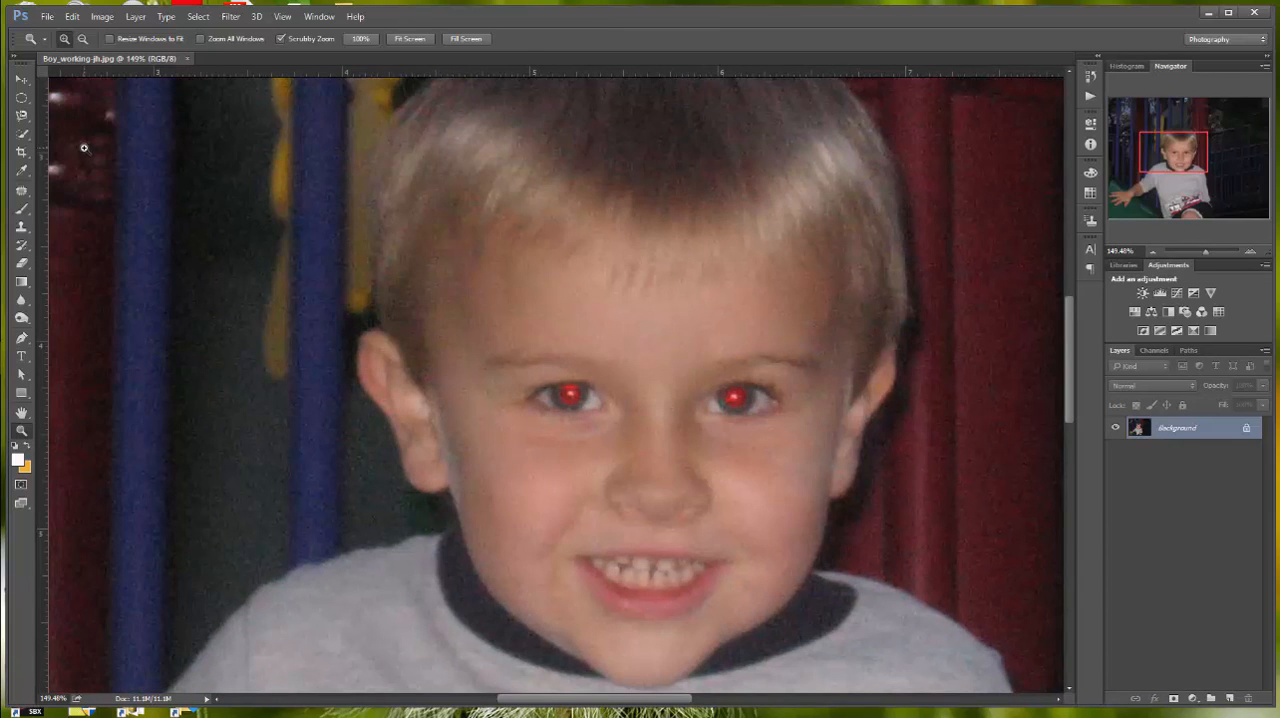
pyautogui.click(22, 191)
pyautogui.click(76, 241)
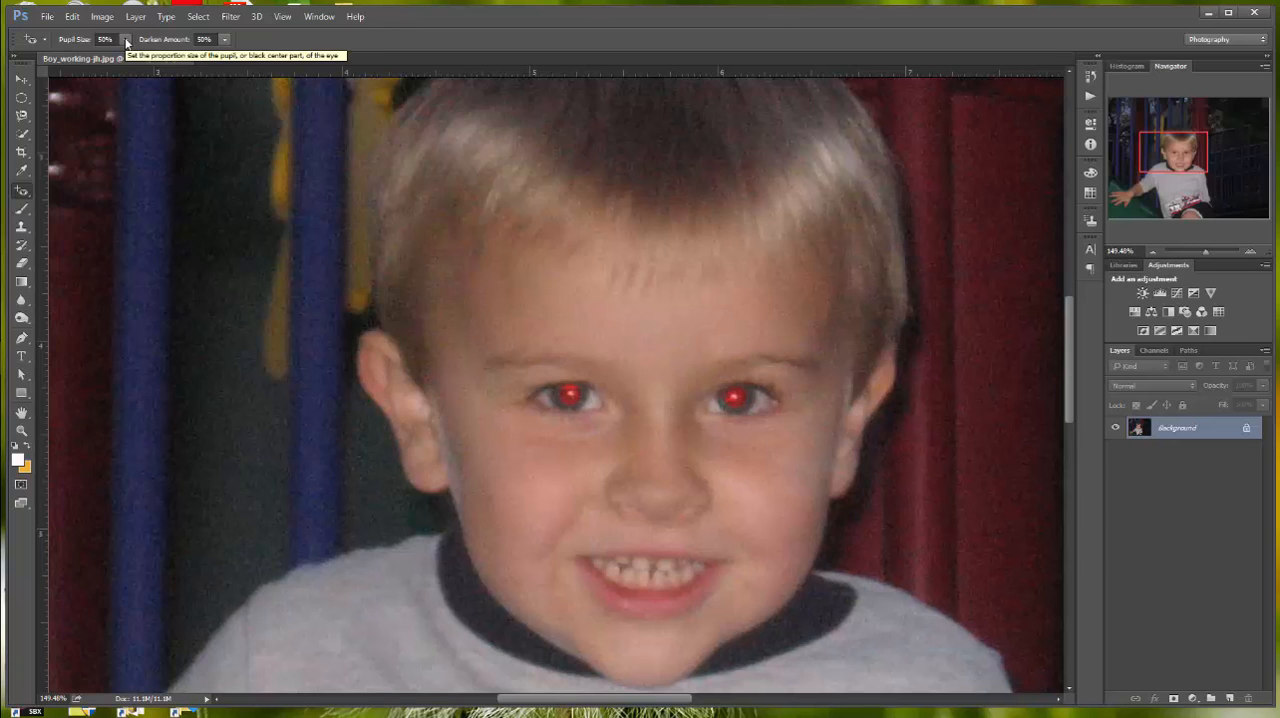
pyautogui.click(125, 41)
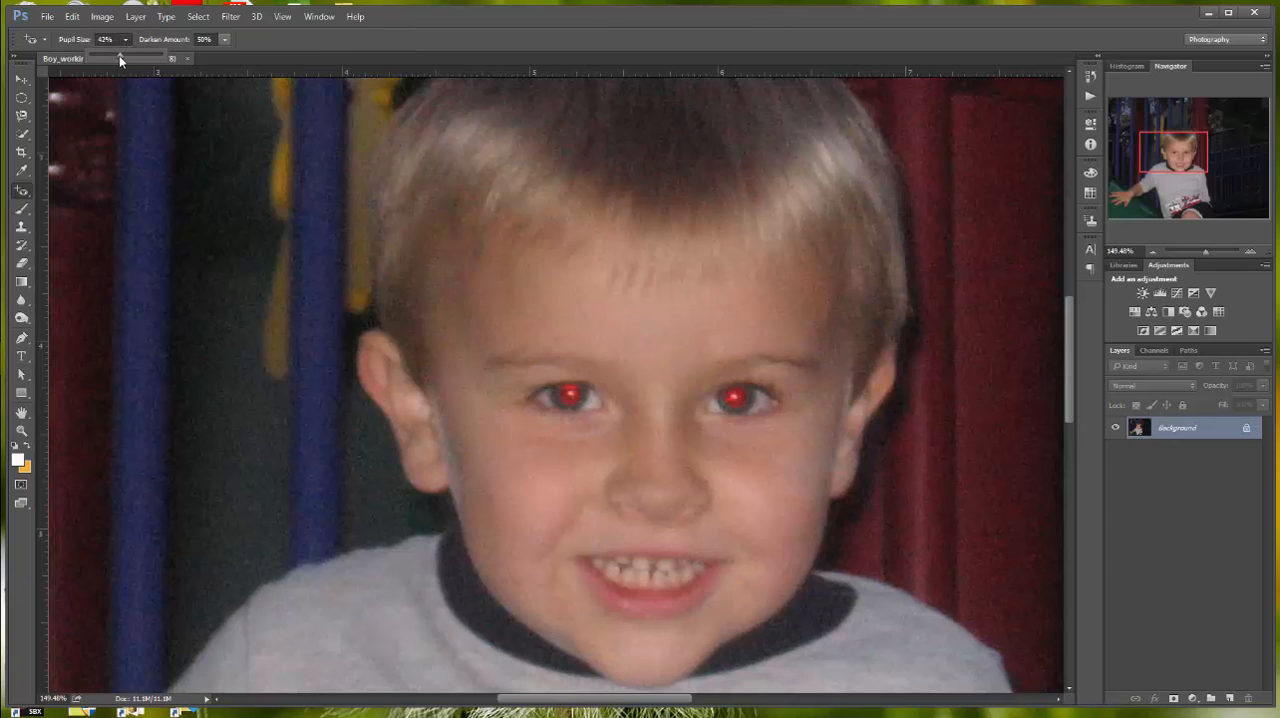
pyautogui.moveTo(119, 56); pyautogui.dragTo(107, 57)
pyautogui.click(224, 39)
pyautogui.moveTo(223, 54); pyautogui.dragTo(219, 55)
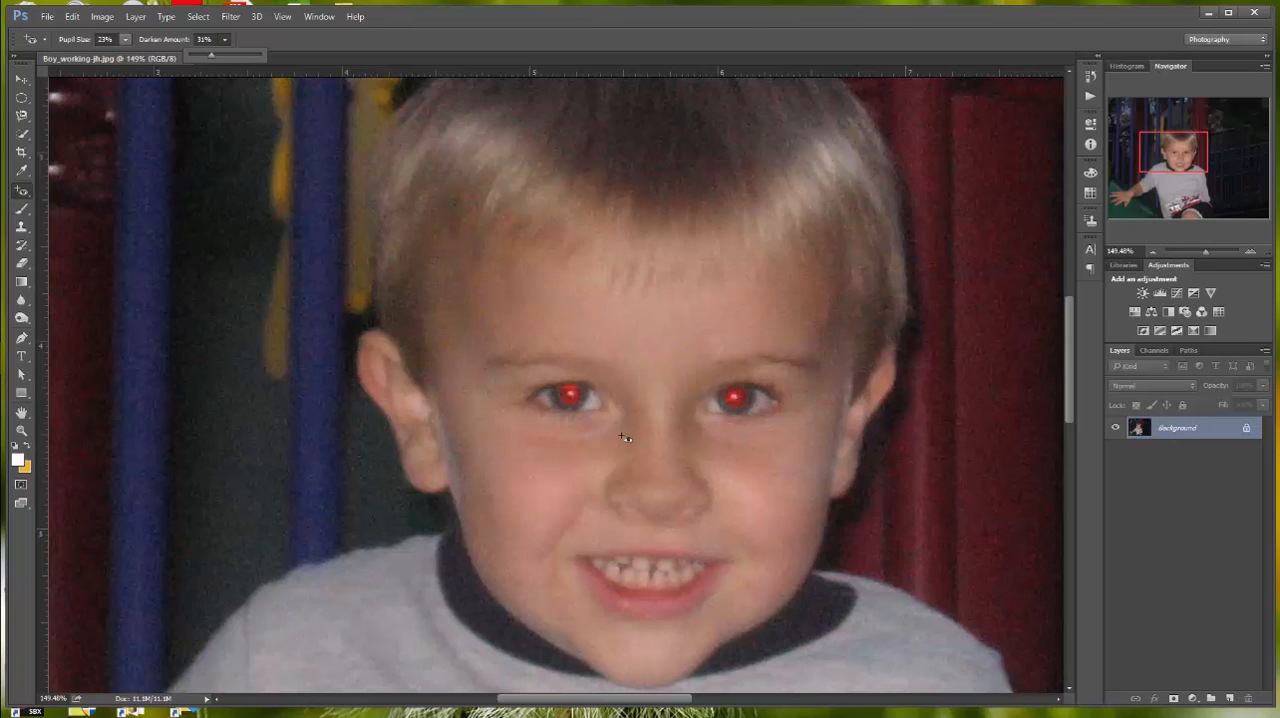
# Step: Remove the red-eye from both of the boy's pupils with the Red Eye tool
pyautogui.click(571, 396)
pyautogui.click(577, 400)
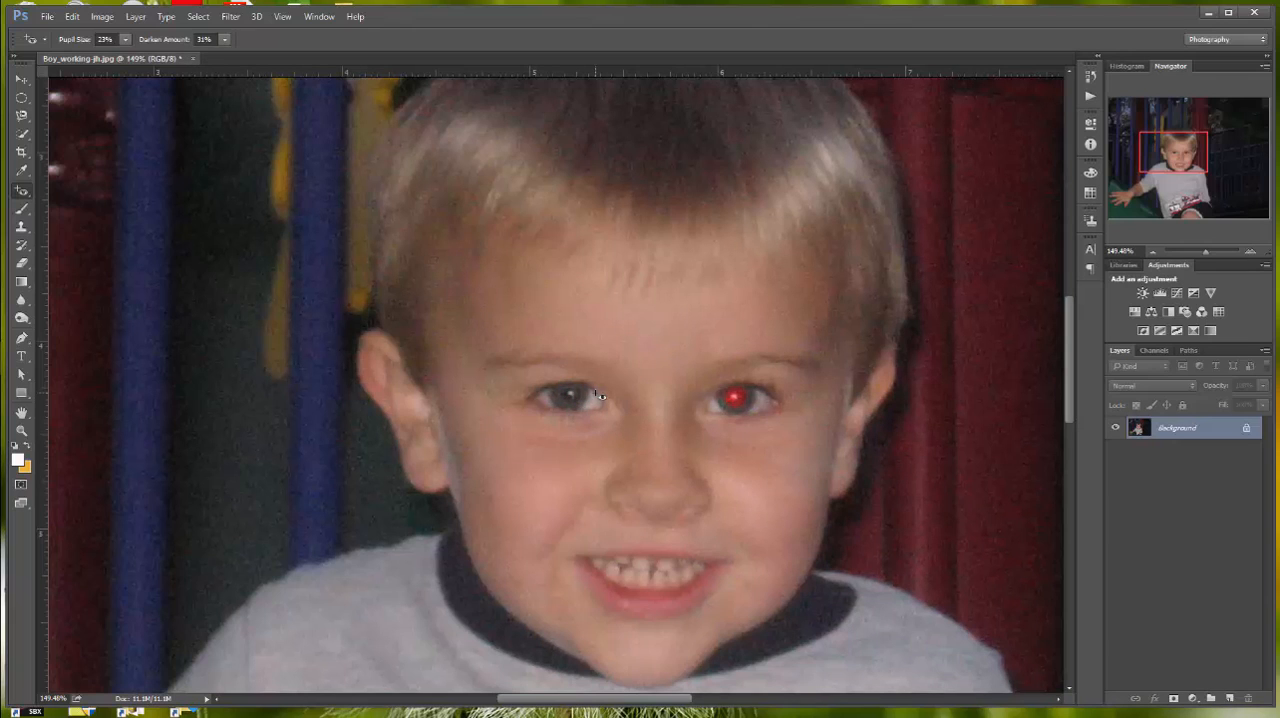
pyautogui.click(737, 400)
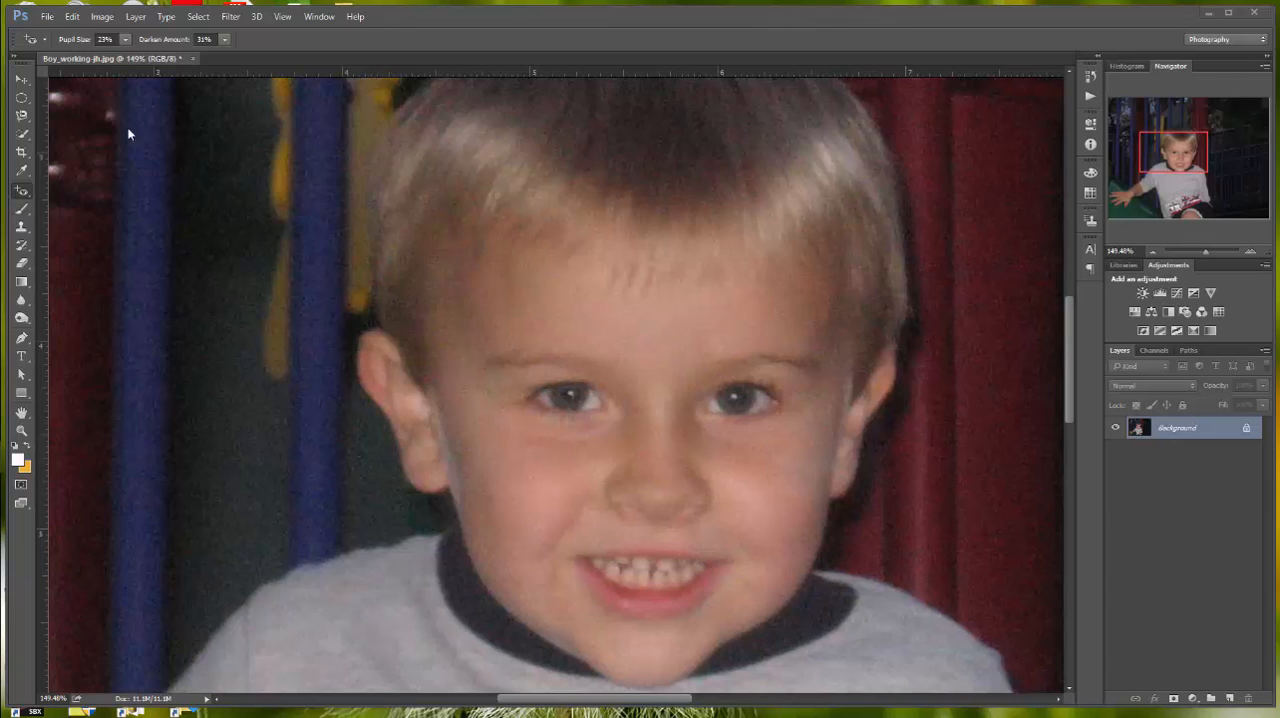
# Step: Fit the whole photo in view and save the red-eye correction to the working file
pyautogui.click(22, 430)
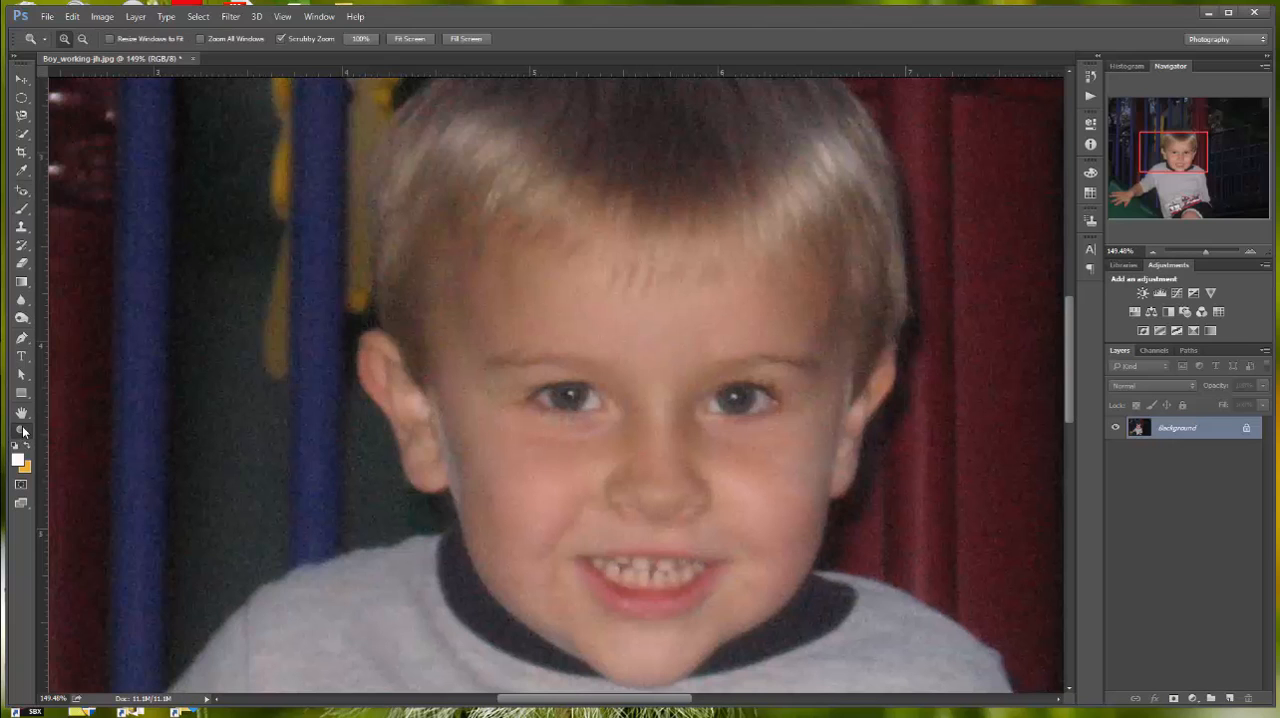
pyautogui.doubleClick(23, 425)
pyautogui.doubleClick(22, 414)
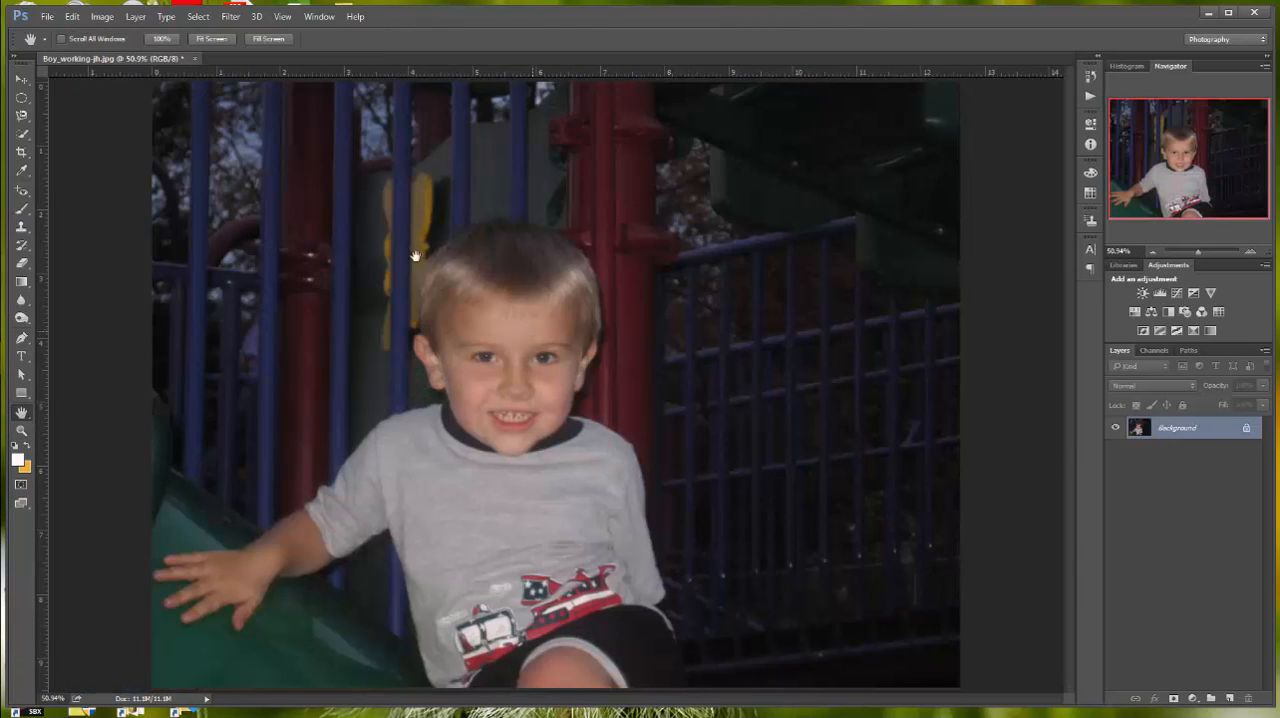
pyautogui.click(50, 20)
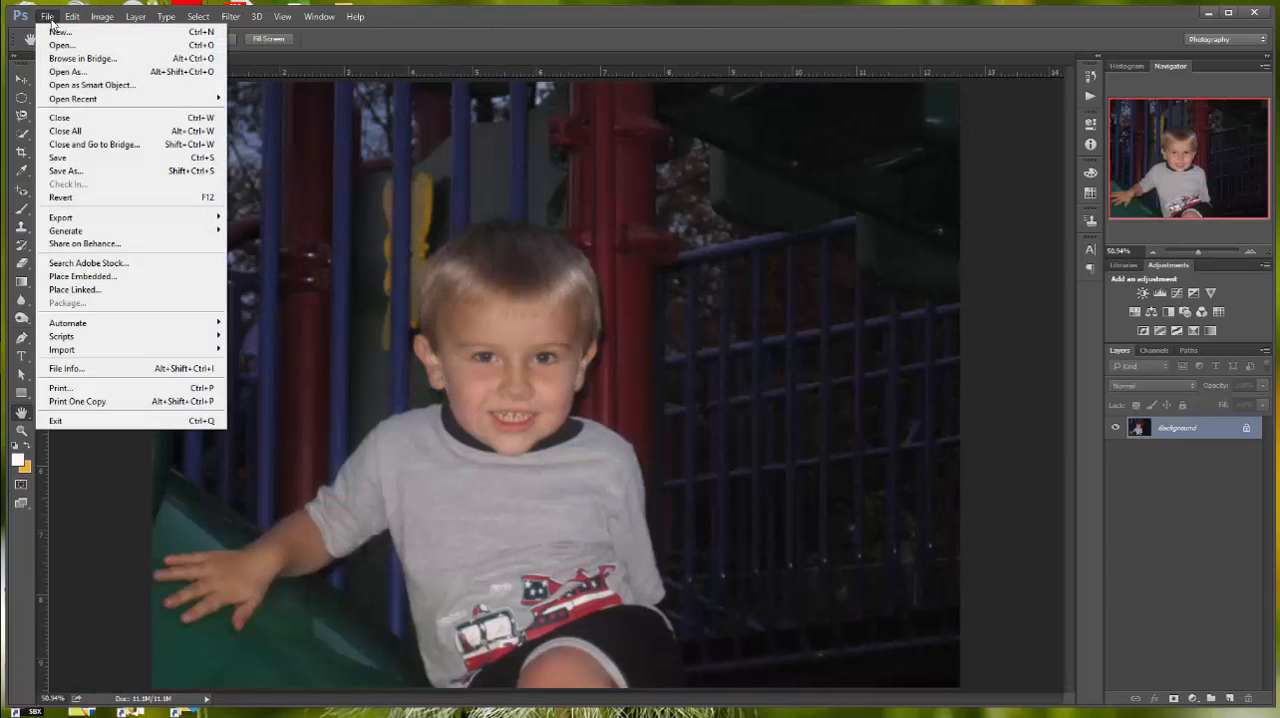
pyautogui.click(70, 157)
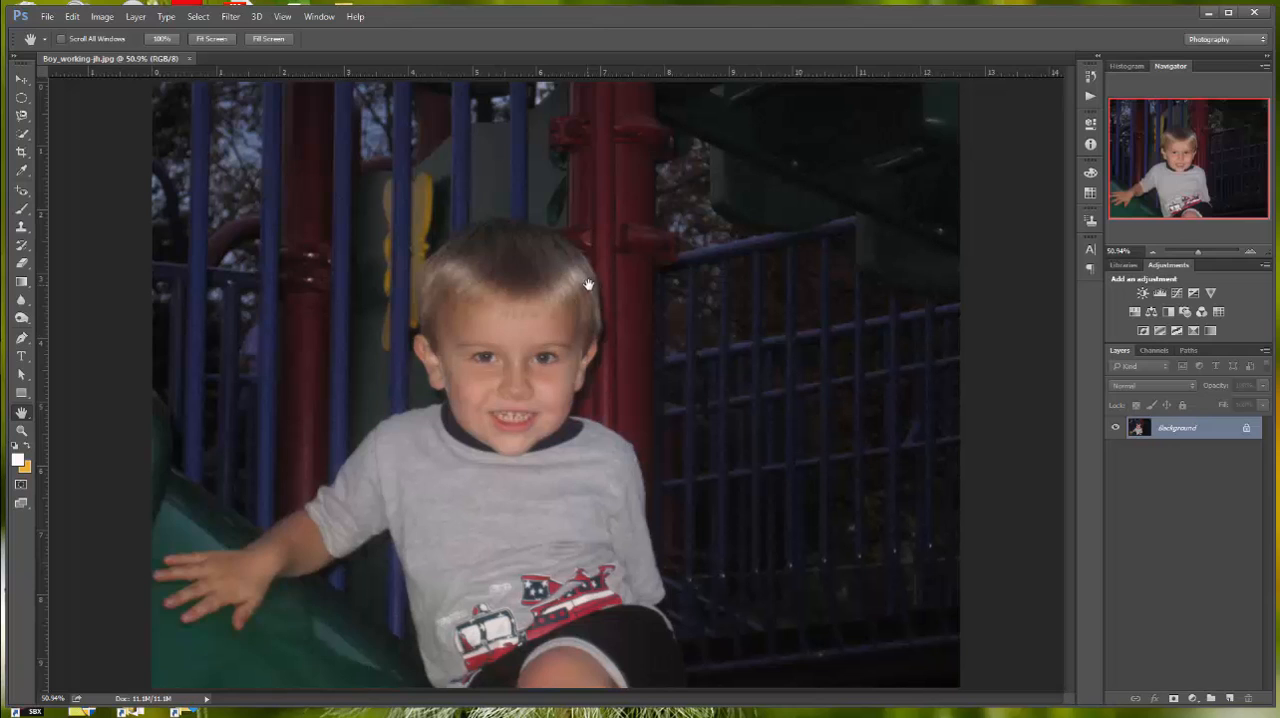
# Step: Add a Curves adjustment layer and try its automatic correction followed by the Lighter (RGB) preset
pyautogui.click(1179, 293)
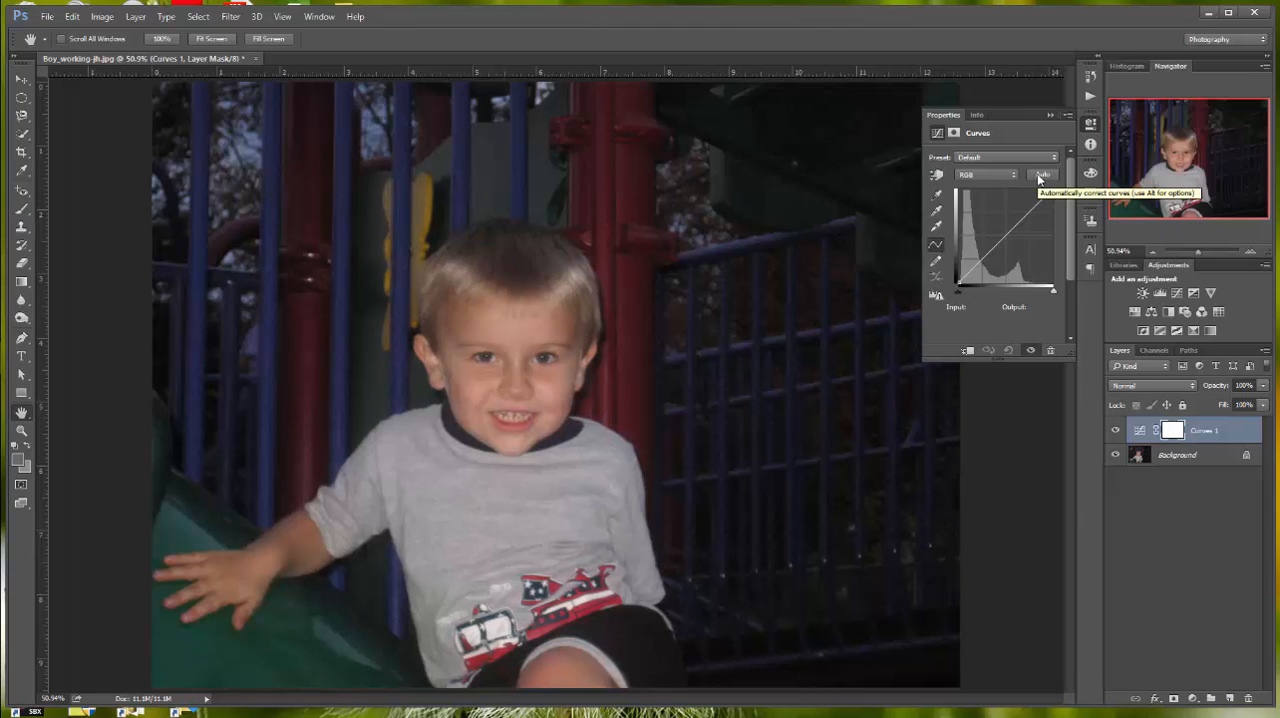
pyautogui.click(1041, 175)
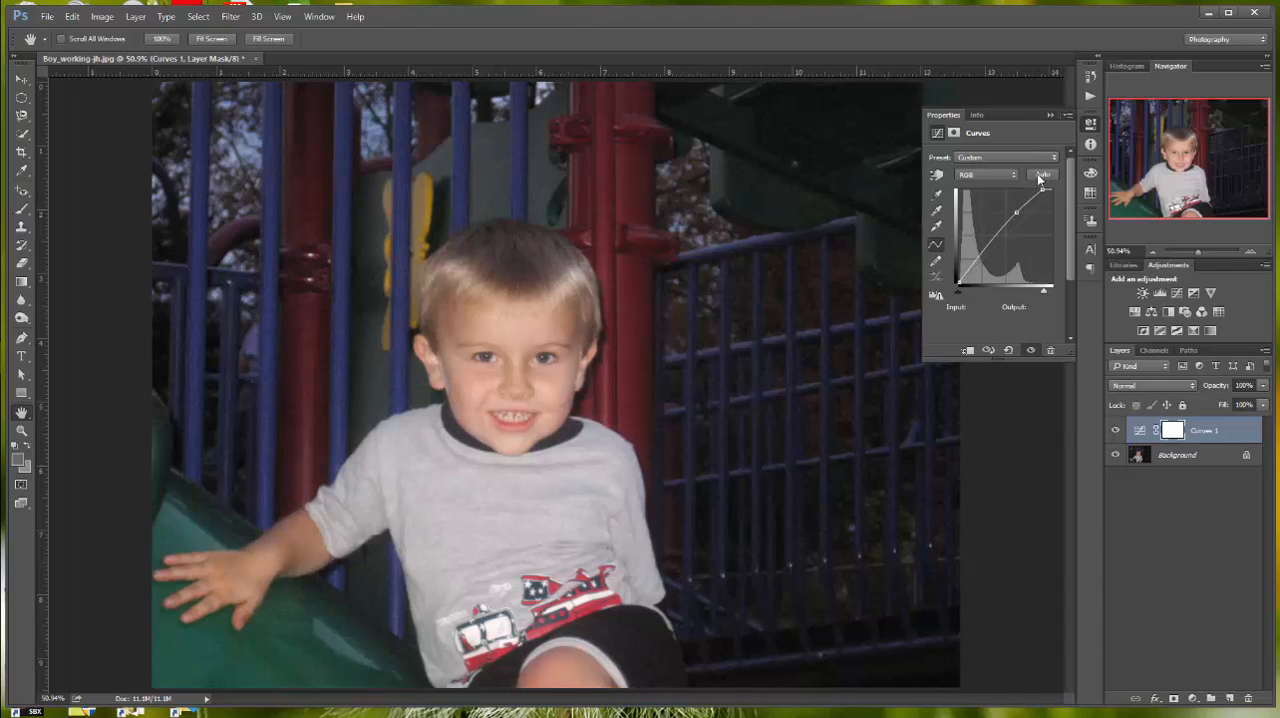
pyautogui.click(1054, 158)
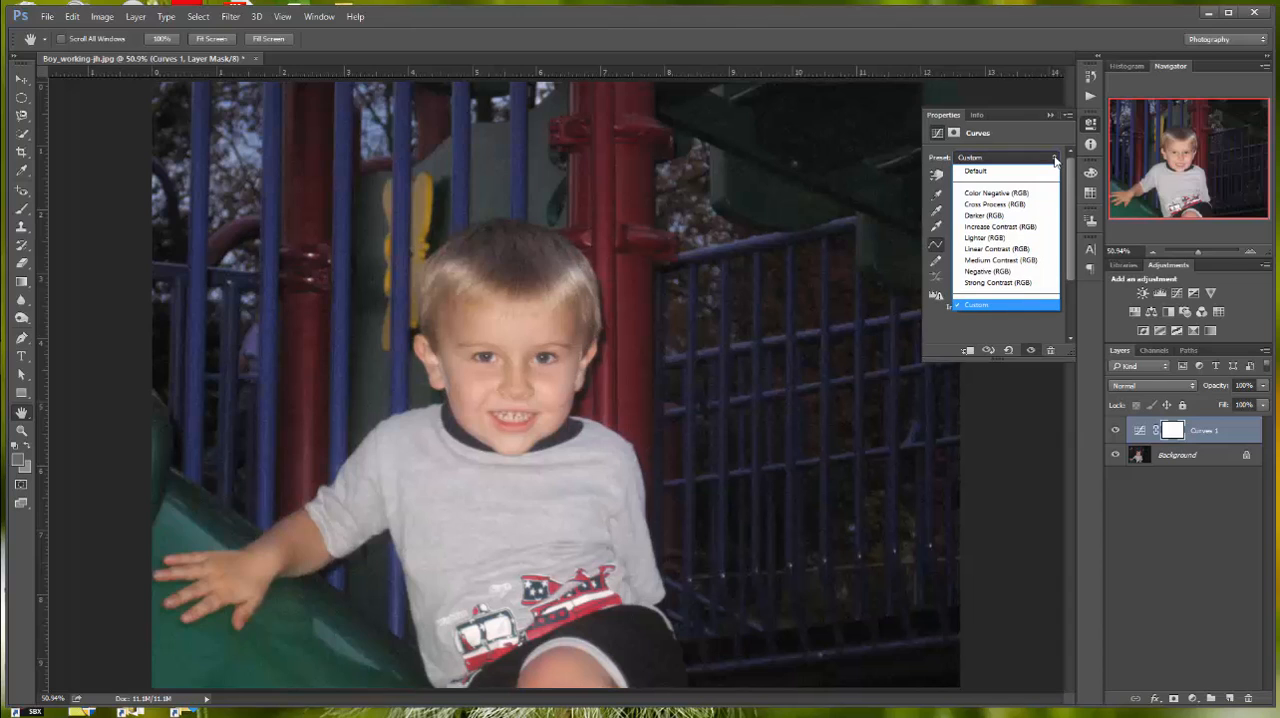
pyautogui.click(1014, 238)
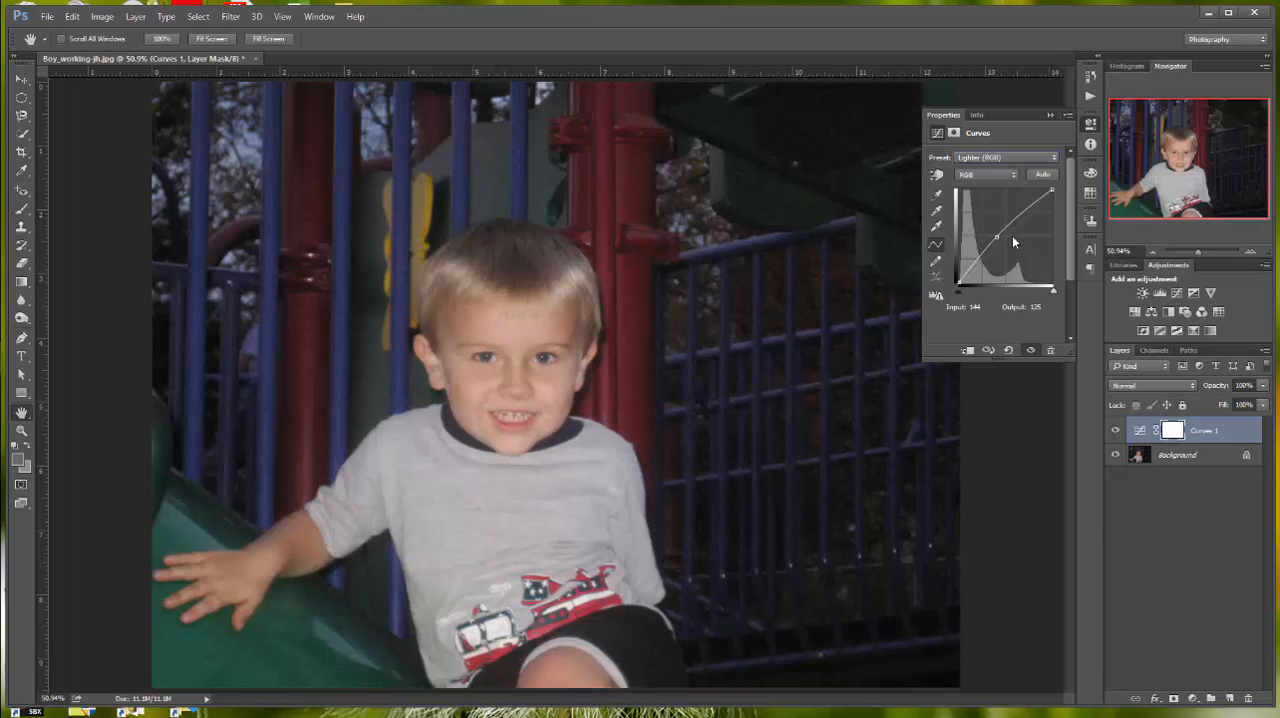
# Step: Set the Curves white point by sampling the white area of the truck graphic on the boy's shirt
pyautogui.click(939, 227)
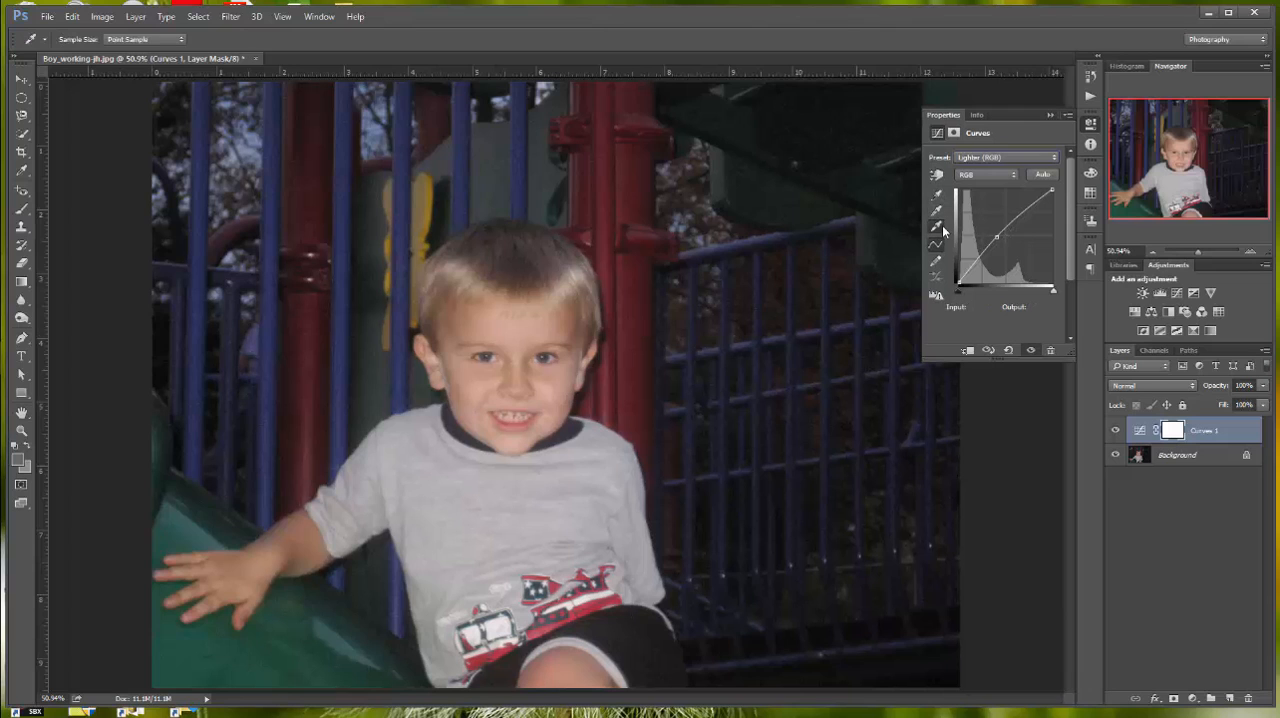
pyautogui.click(501, 621)
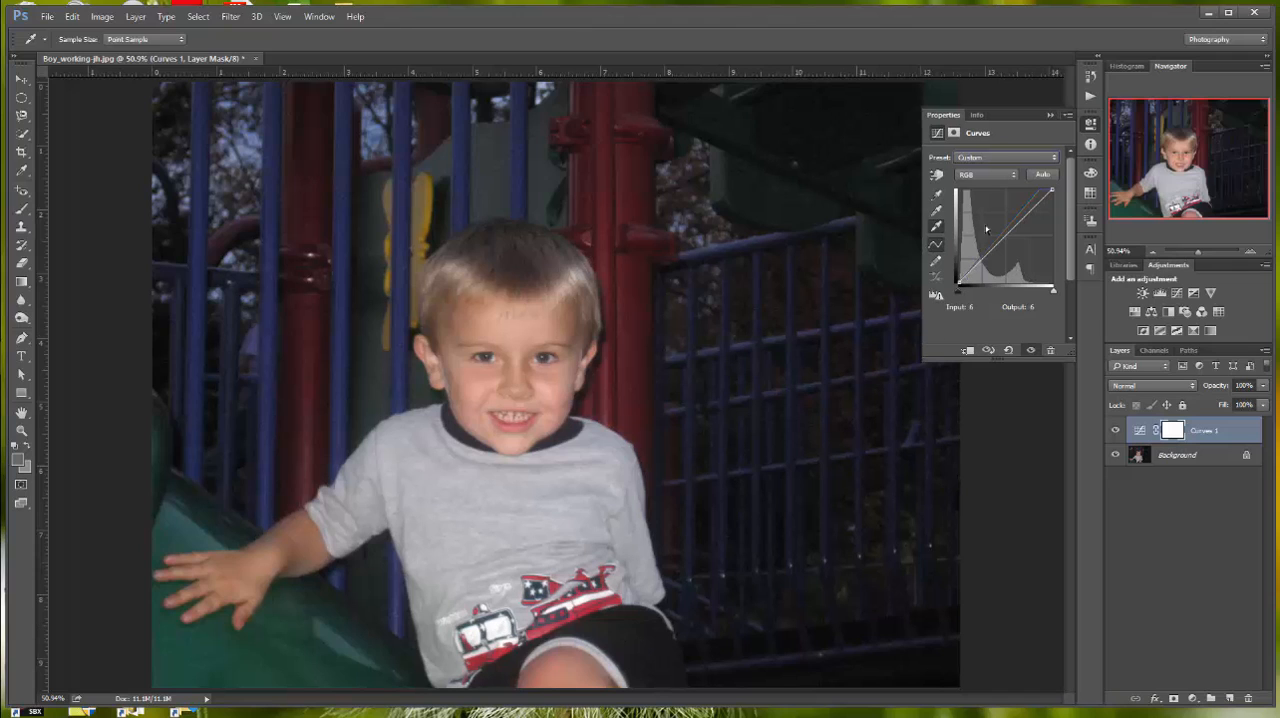
# Step: Set the Curves black point from the dark background beyond the railing, and resample the white point on the shirt's truck graphic
pyautogui.click(936, 194)
pyautogui.click(922, 606)
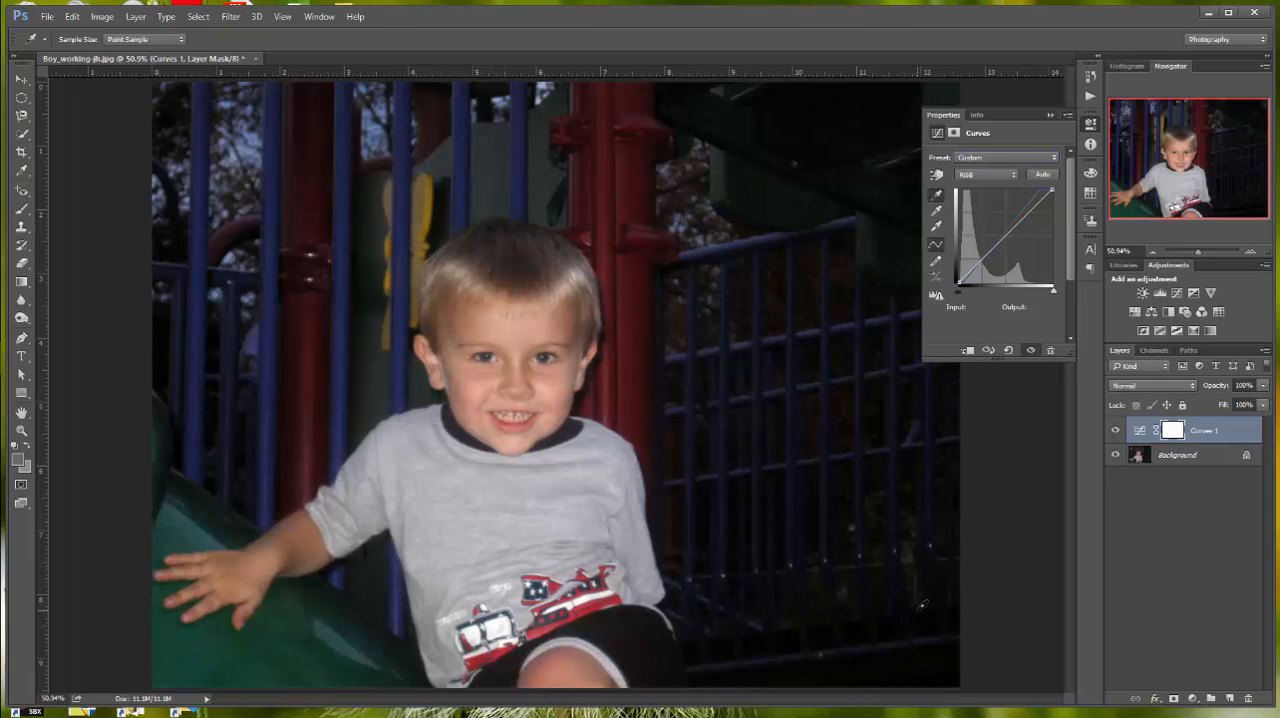
pyautogui.click(936, 226)
pyautogui.click(510, 620)
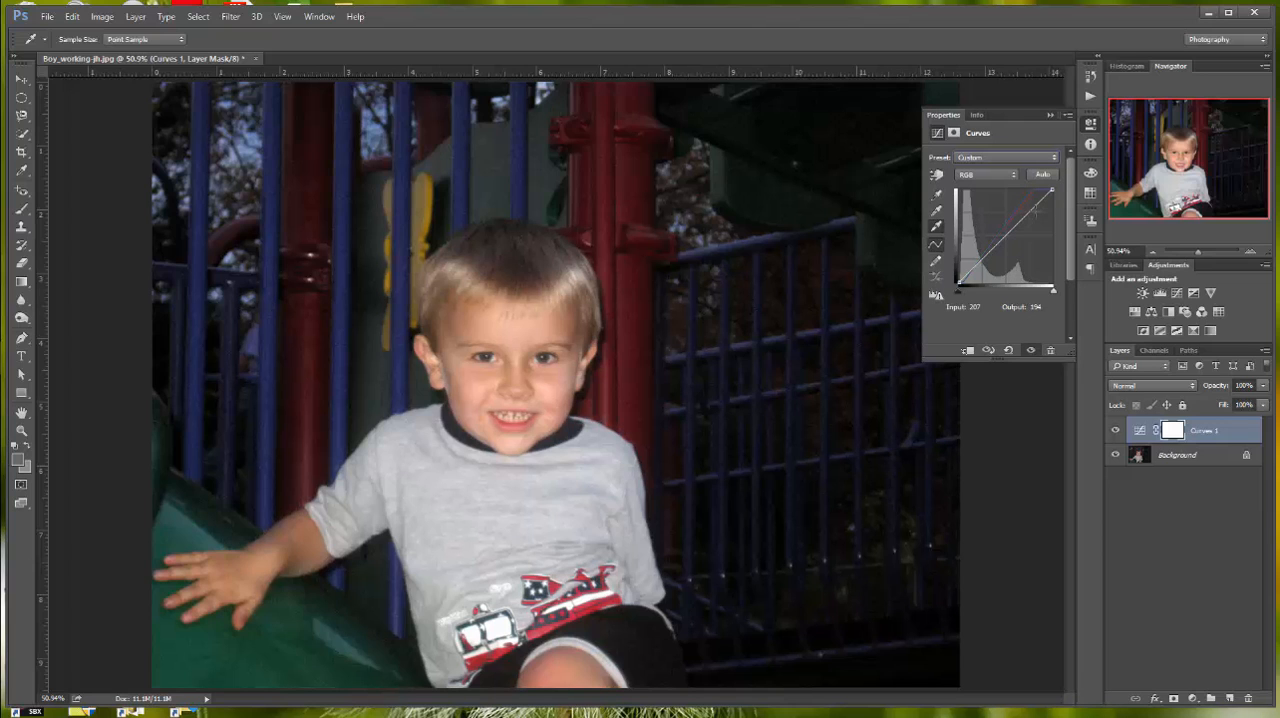
# Step: Save the corrected photo as a JPEG copy named Boy_working-jh in the Lesson 05 folder, replacing the existing file, at High quality
pyautogui.click(47, 16)
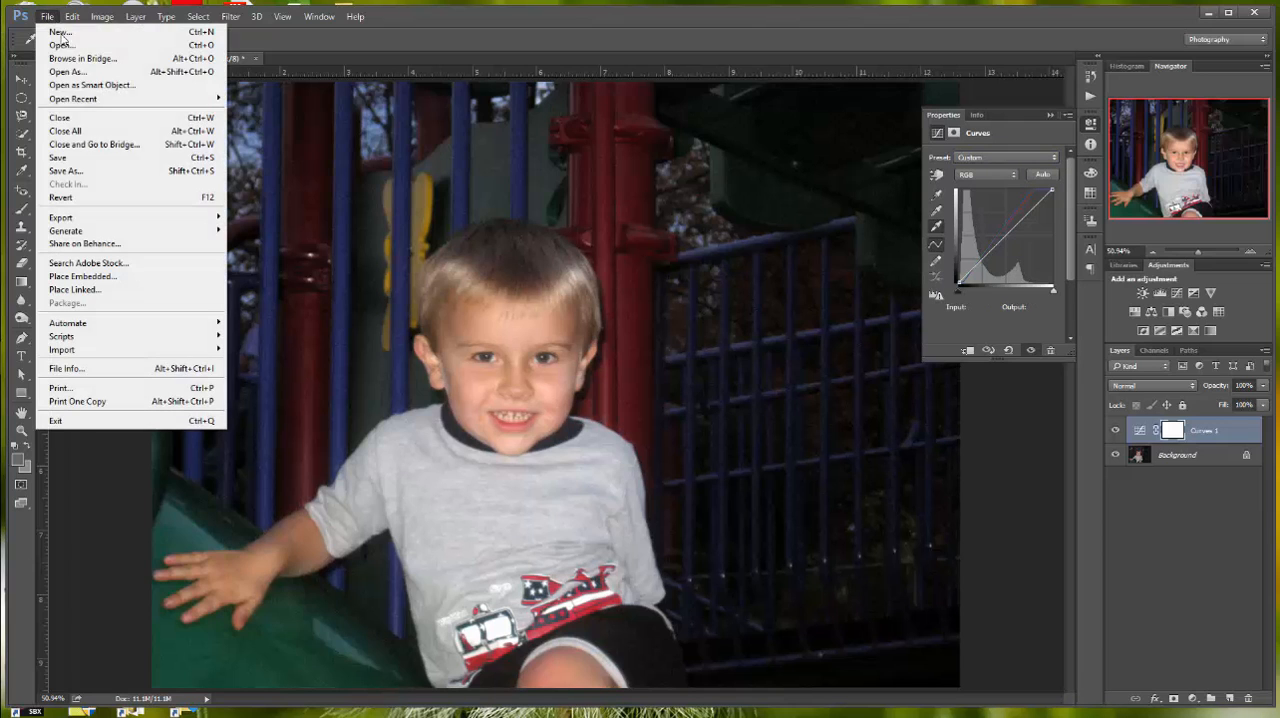
pyautogui.click(66, 170)
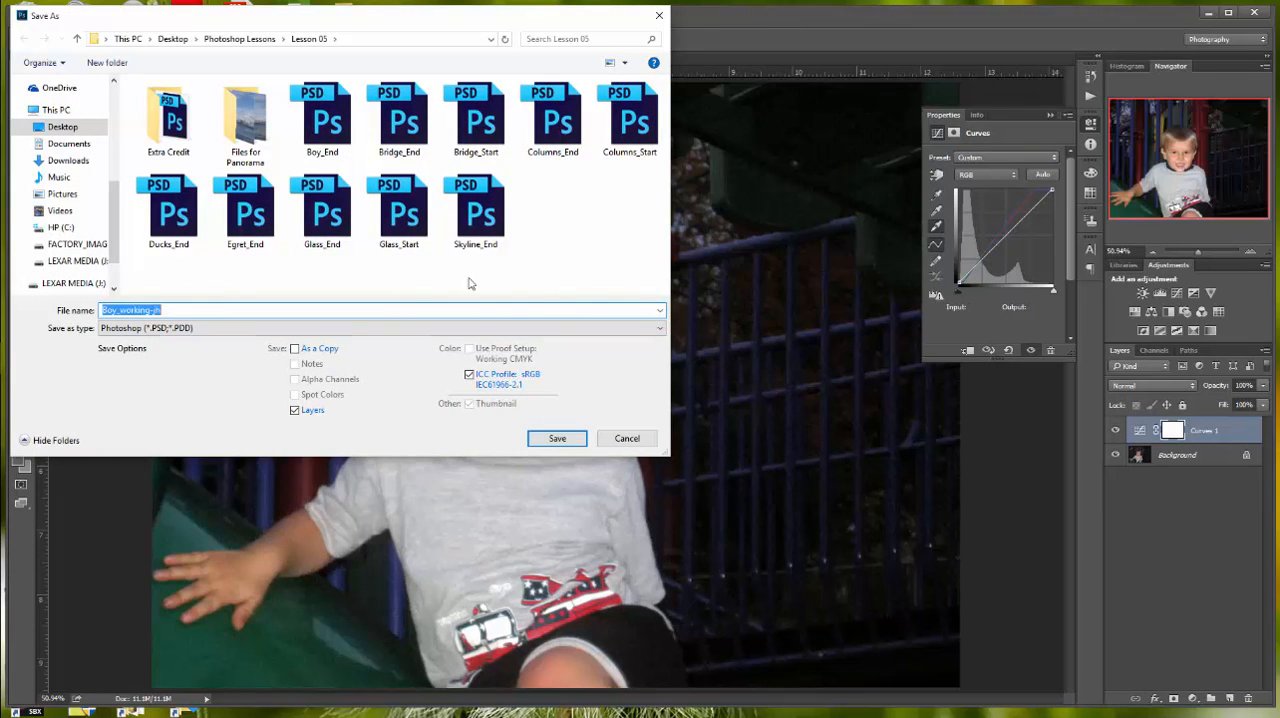
pyautogui.click(659, 328)
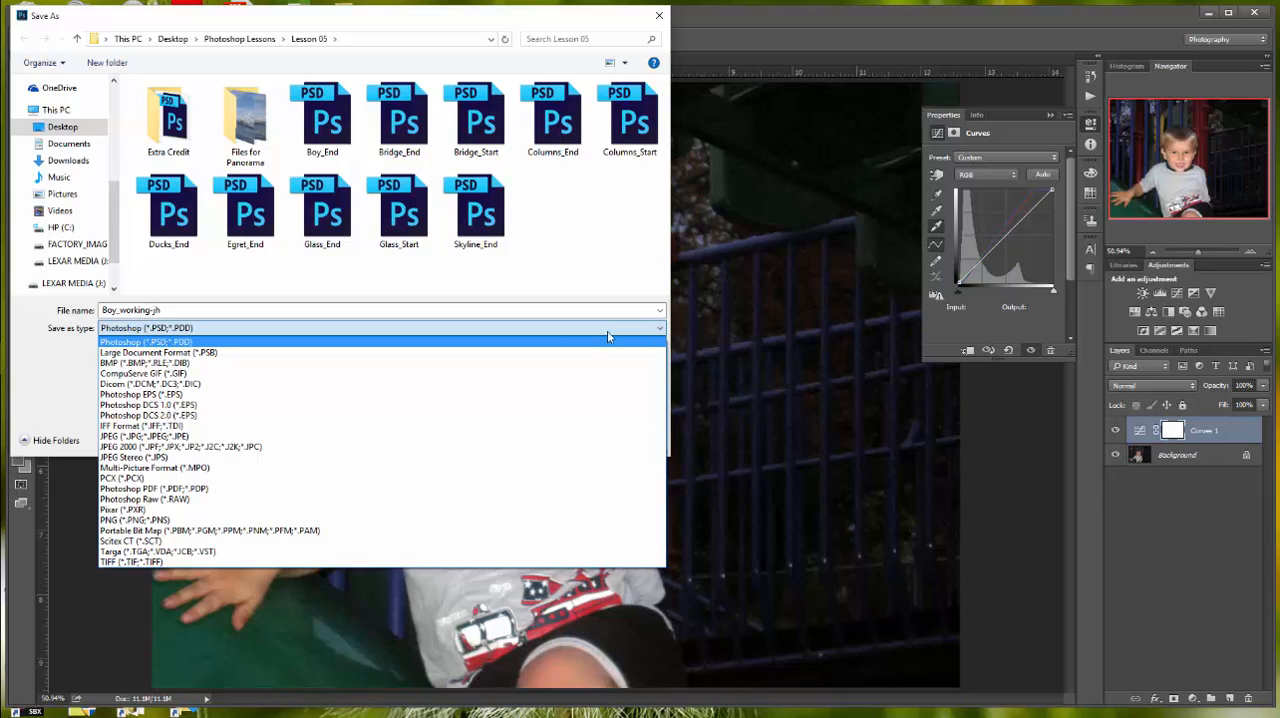
pyautogui.click(205, 437)
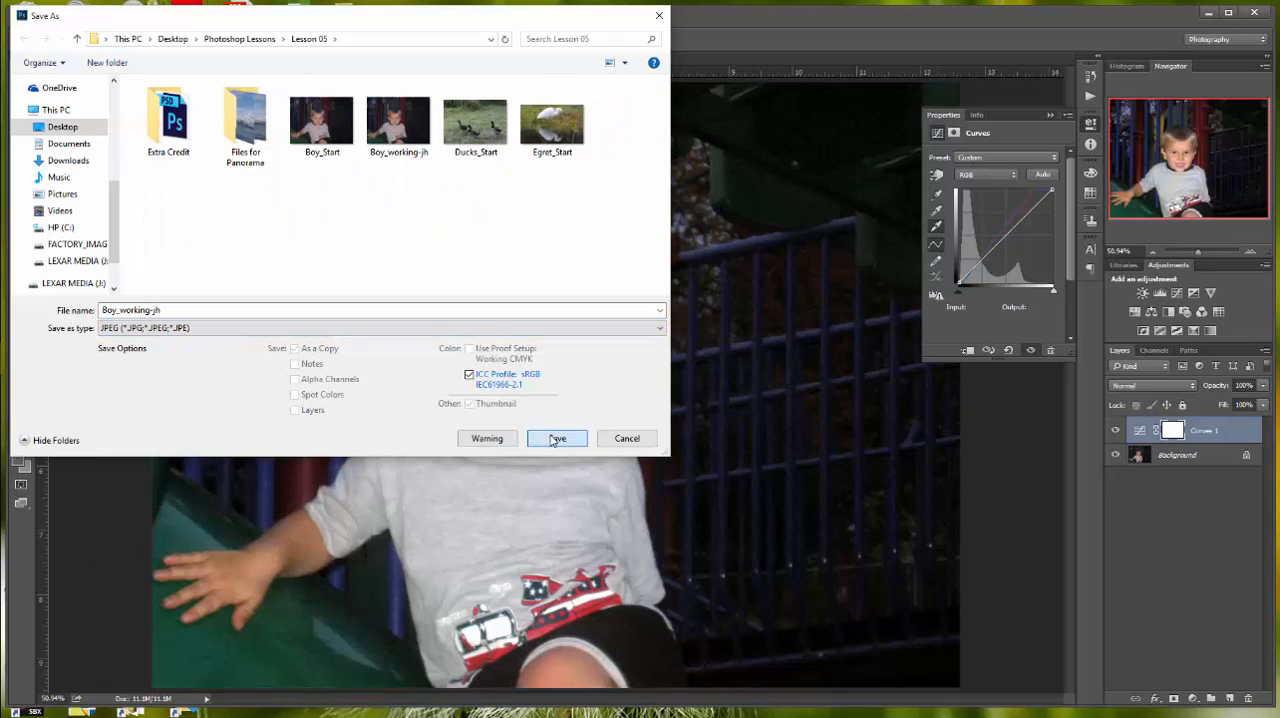
pyautogui.click(556, 438)
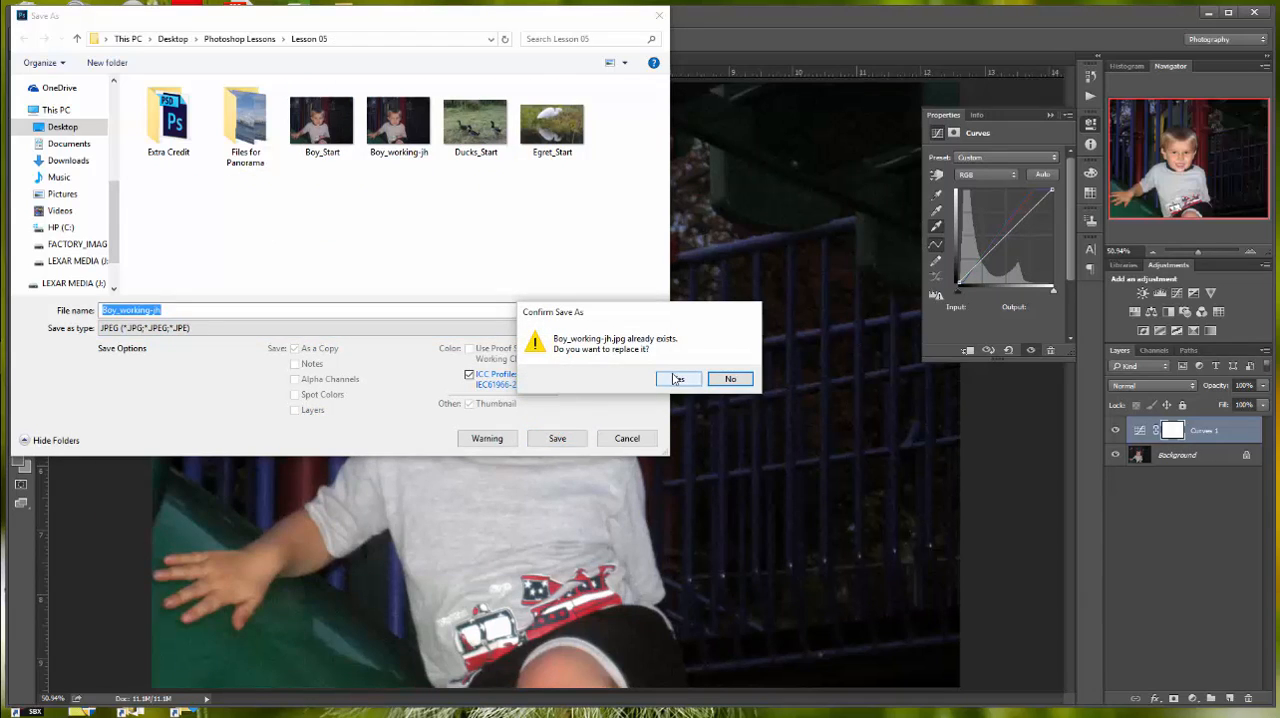
pyautogui.click(678, 380)
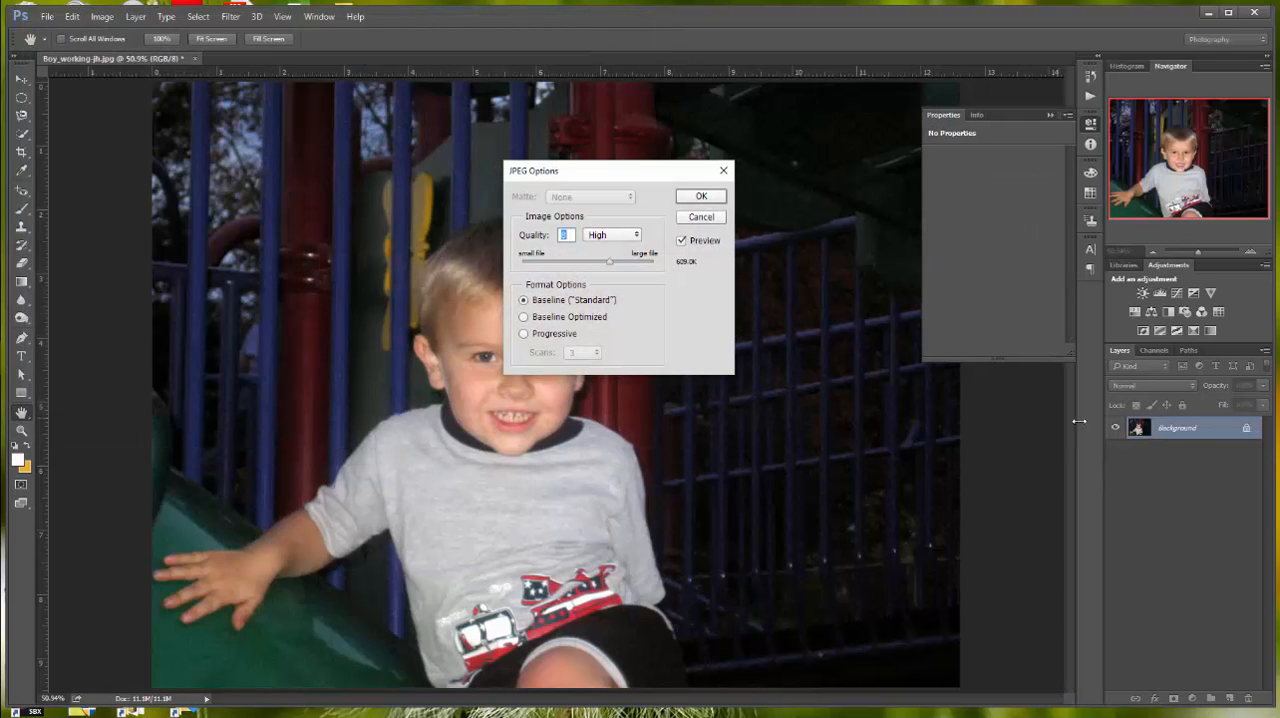
pyautogui.click(697, 198)
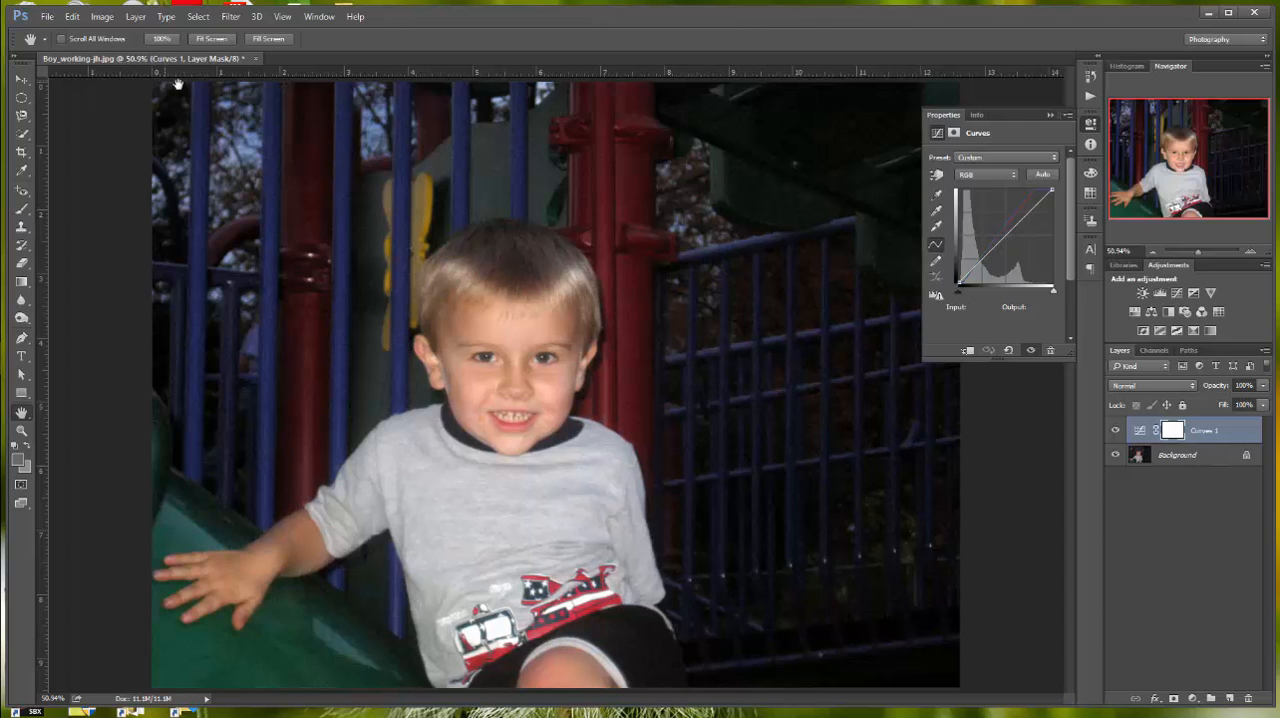
# Step: Close the photo and save its layered version as the Photoshop file Boy_working-jh with Maximize Compatibility on
pyautogui.click(255, 57)
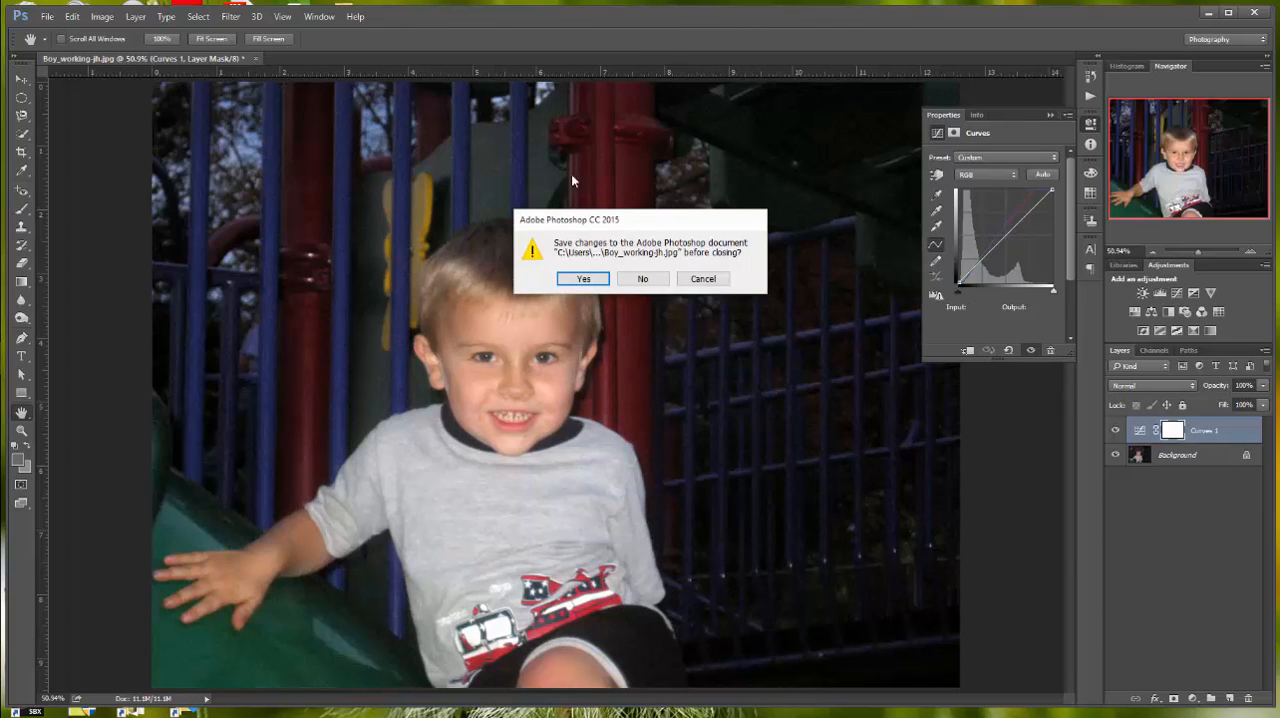
pyautogui.click(583, 278)
pyautogui.click(557, 443)
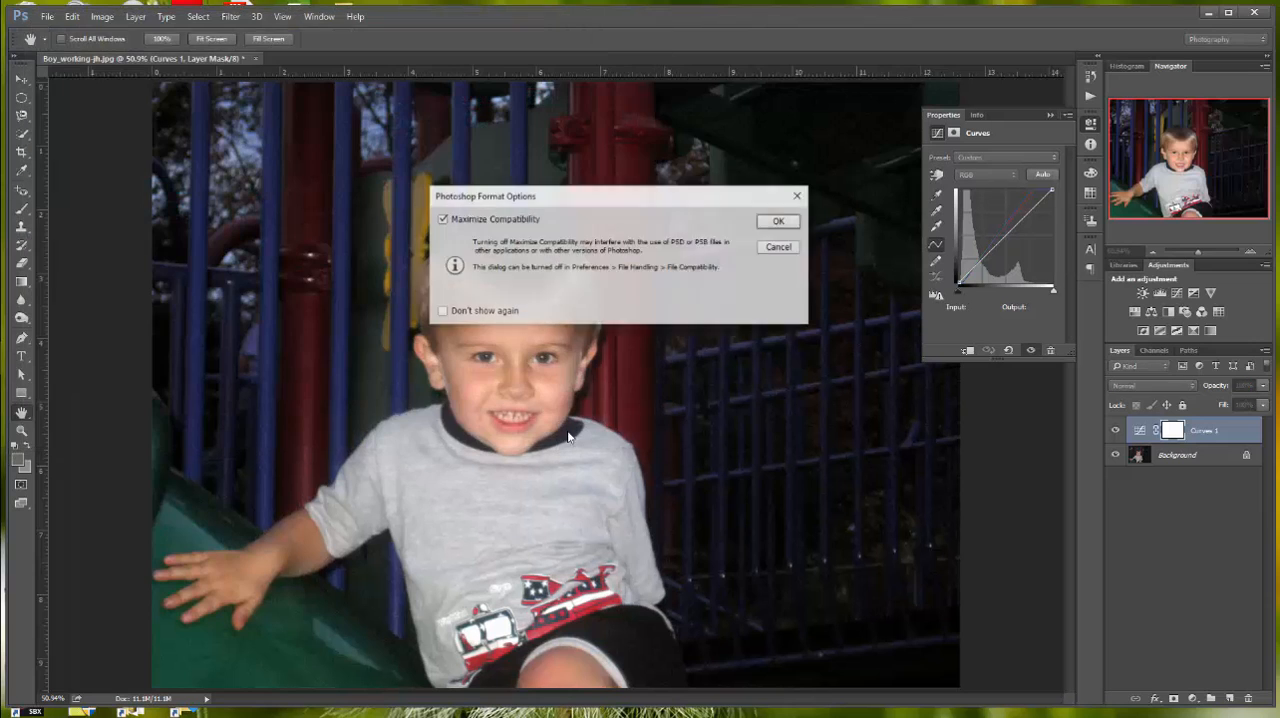
pyautogui.click(778, 222)
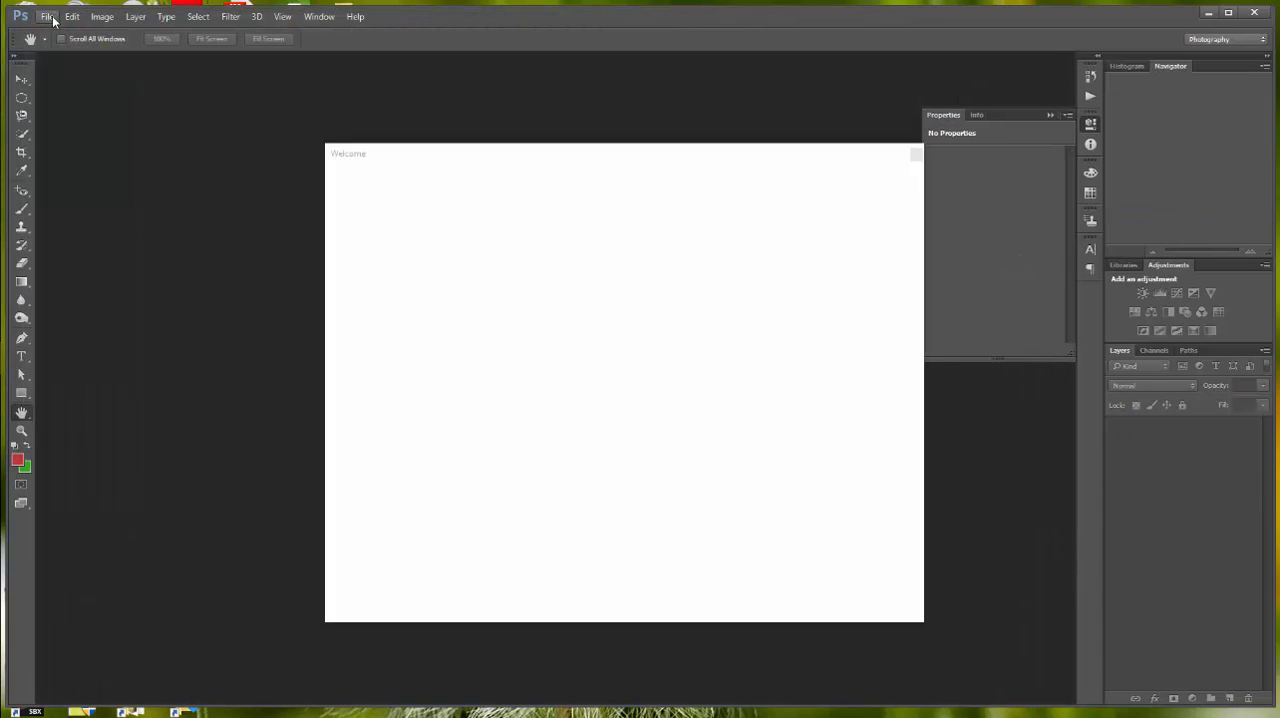
# Step: Reopen the Boy_working-jh JPEG to examine its layers, and close it
pyautogui.click(53, 20)
pyautogui.click(69, 47)
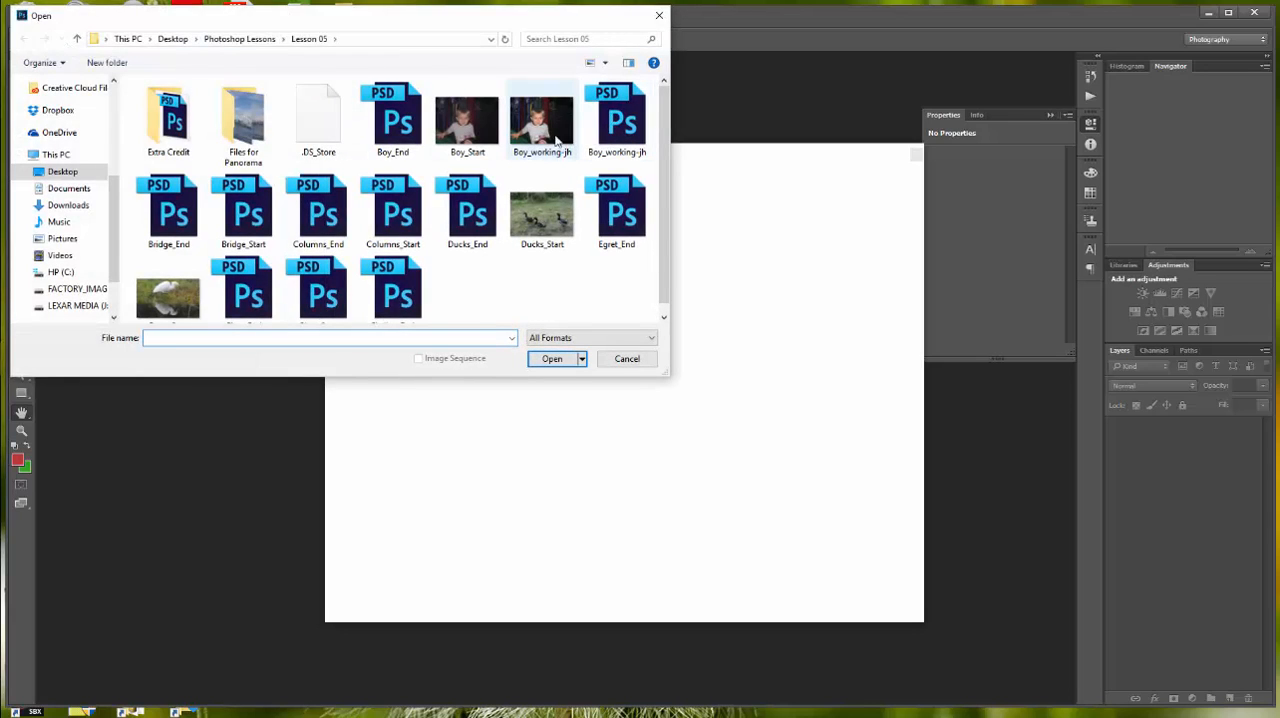
pyautogui.click(555, 140)
pyautogui.click(553, 358)
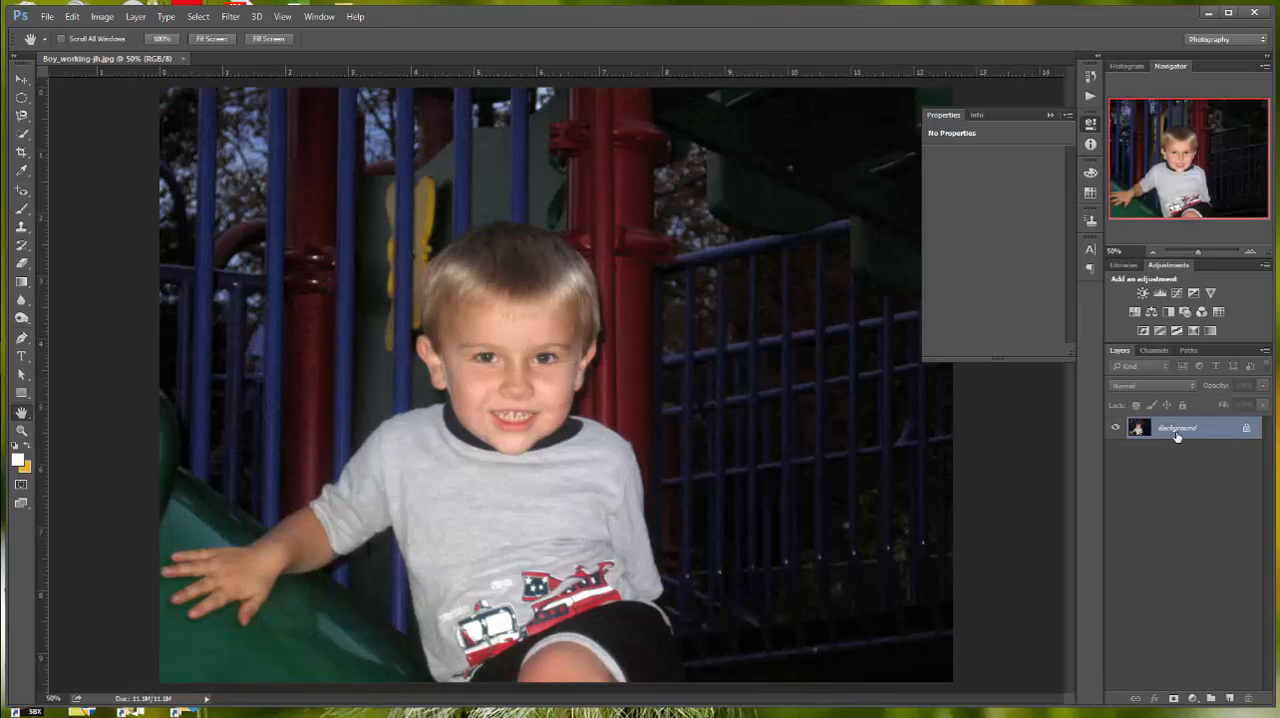
pyautogui.click(183, 59)
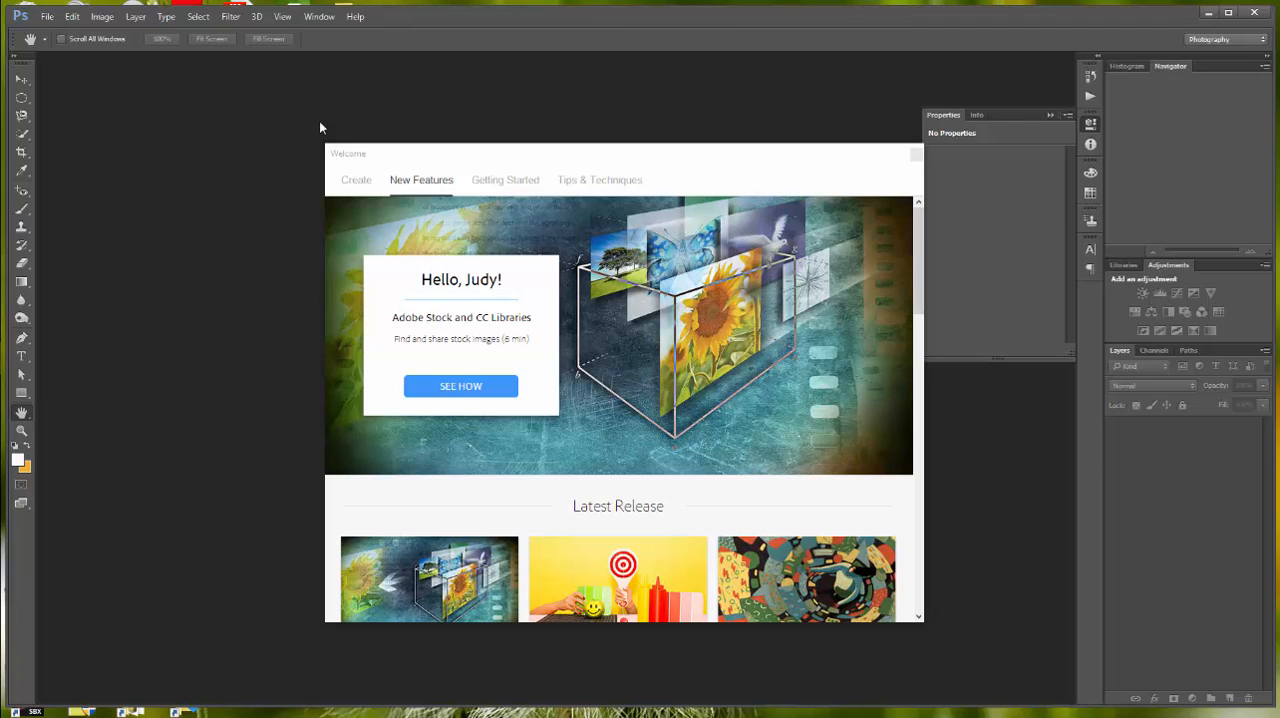
# Step: Open Egret_Start.jpg as a Smart Object, keeping its embedded color profile instead of the working space
pyautogui.click(48, 18)
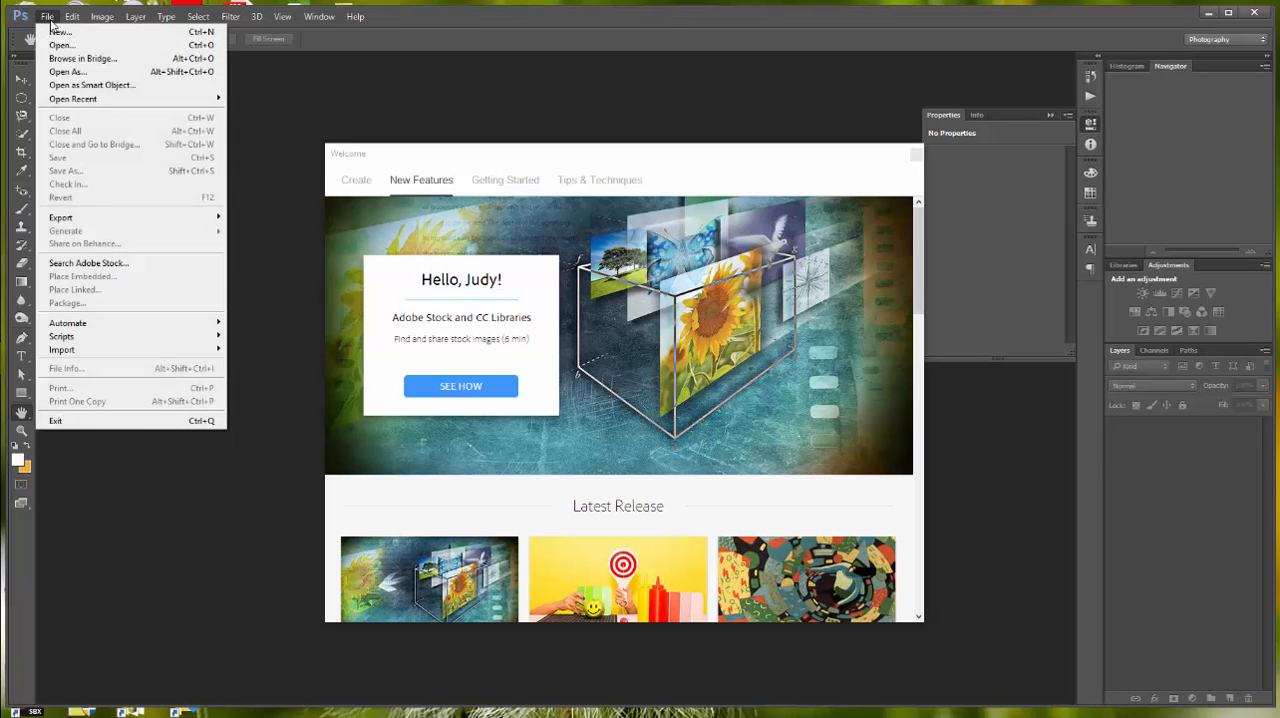
pyautogui.click(90, 84)
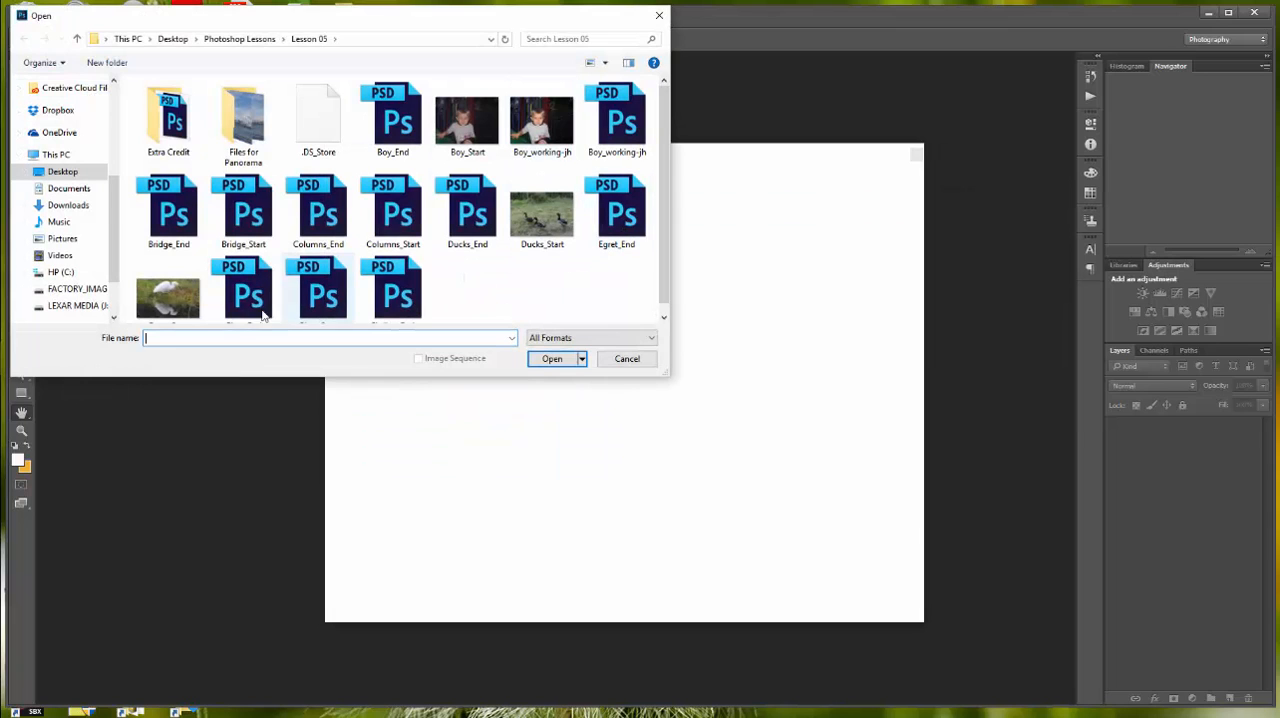
pyautogui.click(168, 298)
pyautogui.click(551, 358)
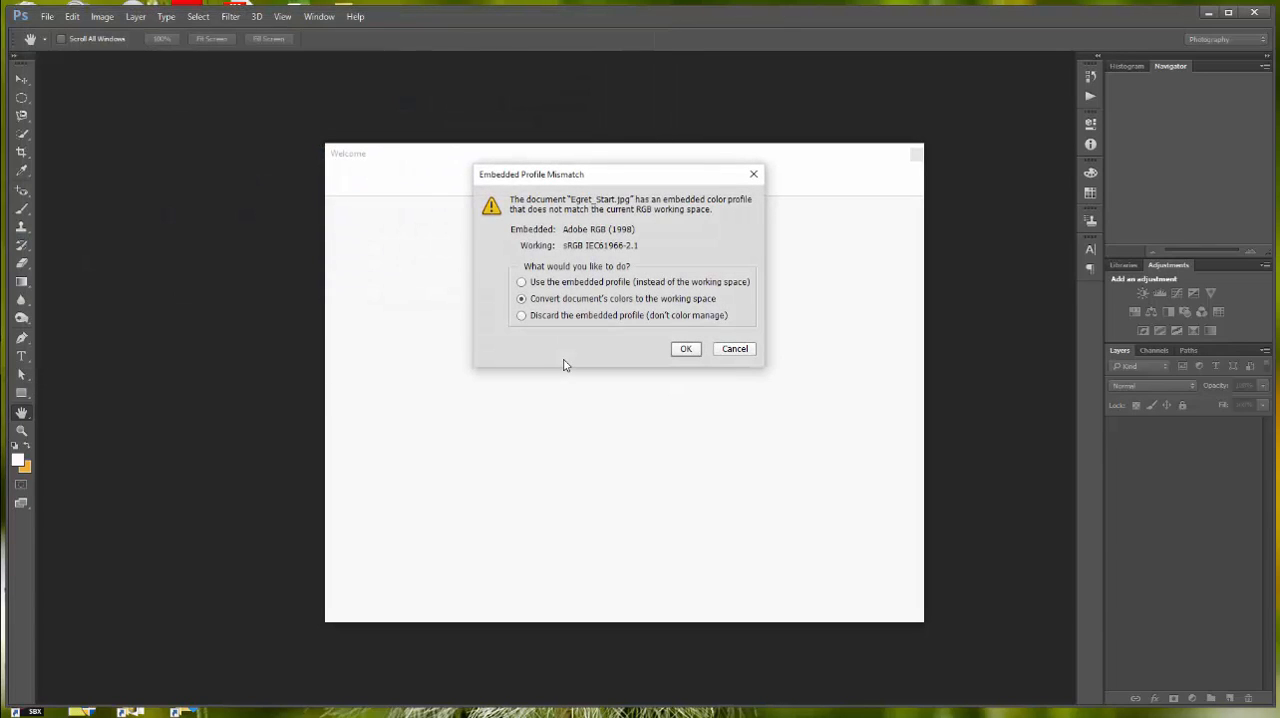
pyautogui.click(524, 283)
pyautogui.click(686, 350)
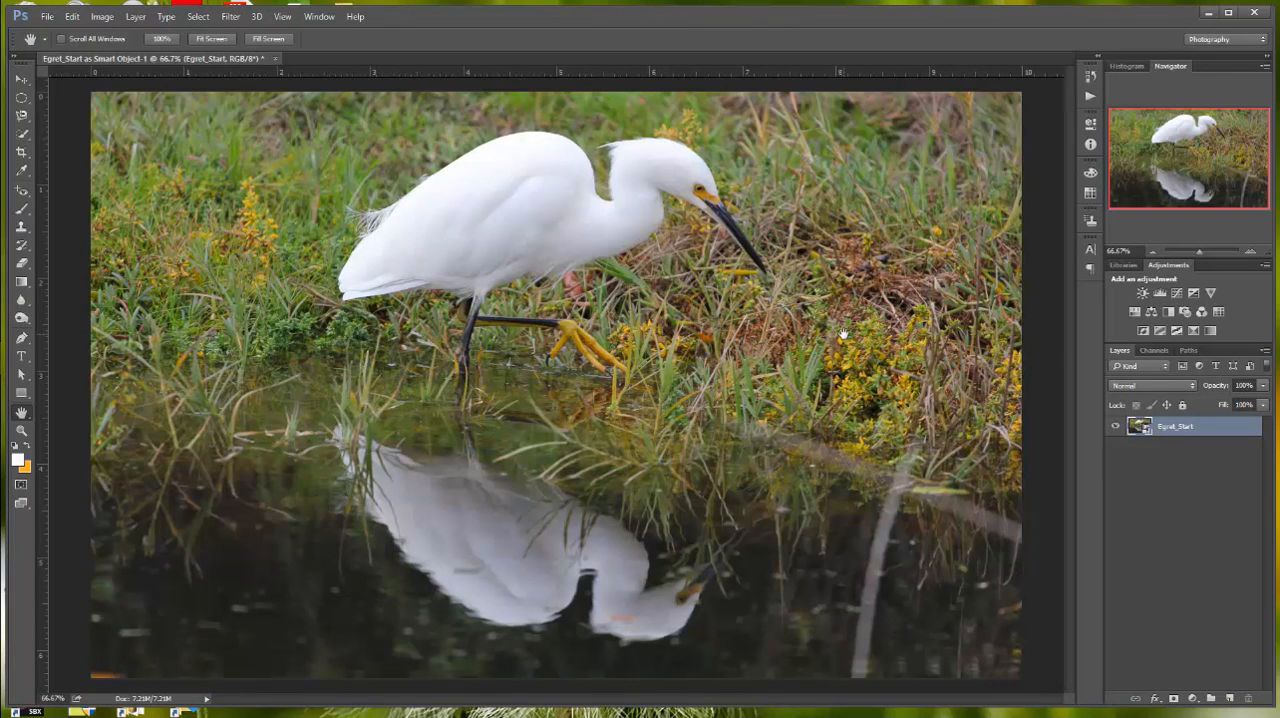
# Step: Save the egret document in Photoshop format as Egret_working_jh in the Lesson 05 folder with Maximize Compatibility on
pyautogui.click(47, 17)
pyautogui.click(100, 171)
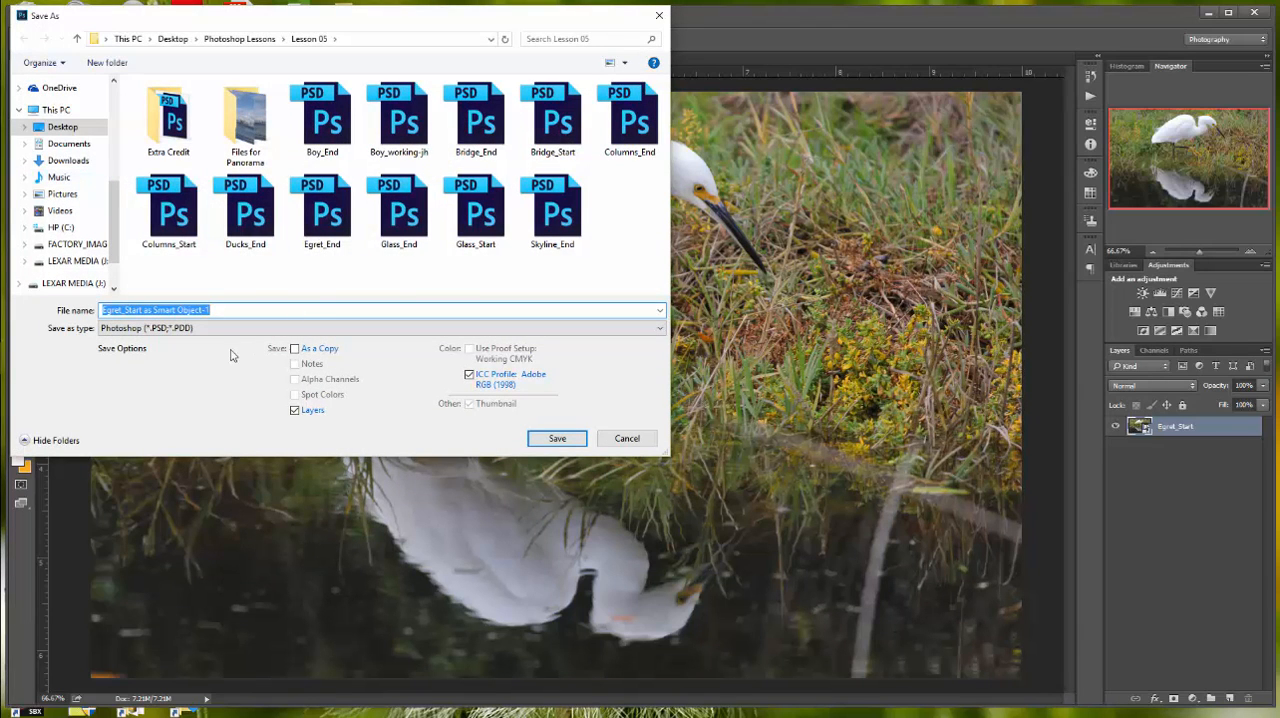
pyautogui.write('Egret')
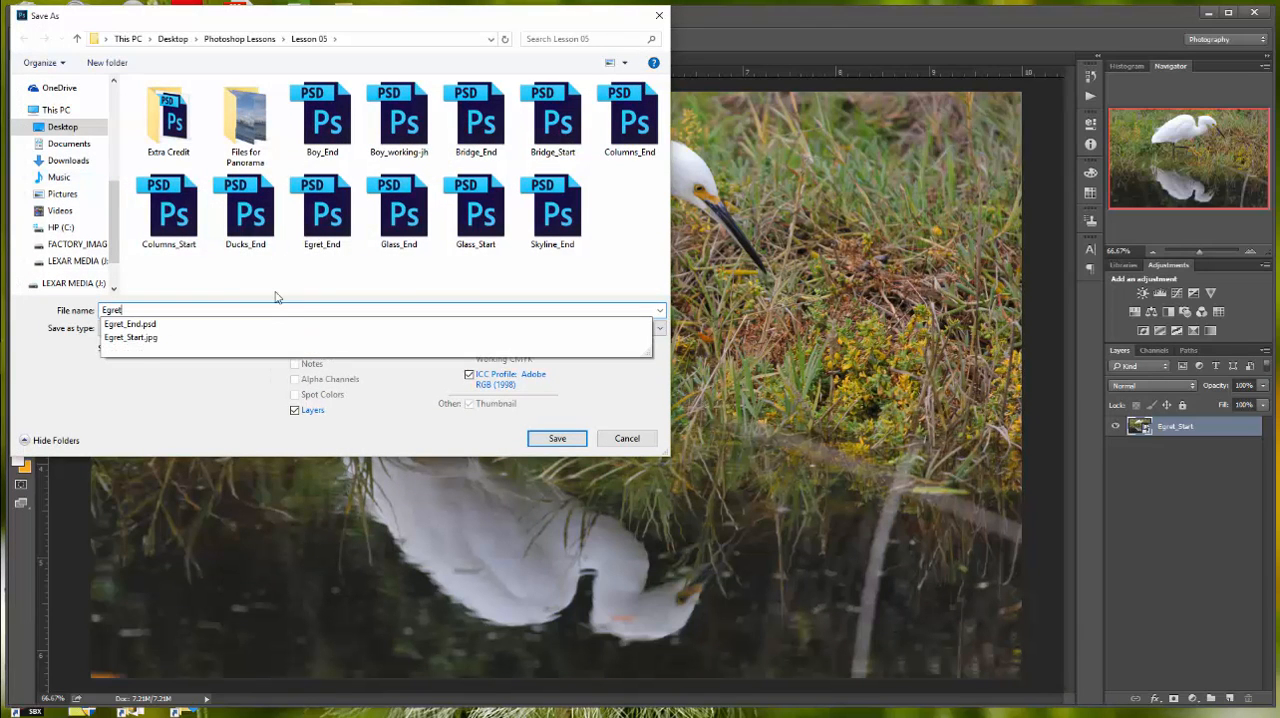
pyautogui.write('_workin')
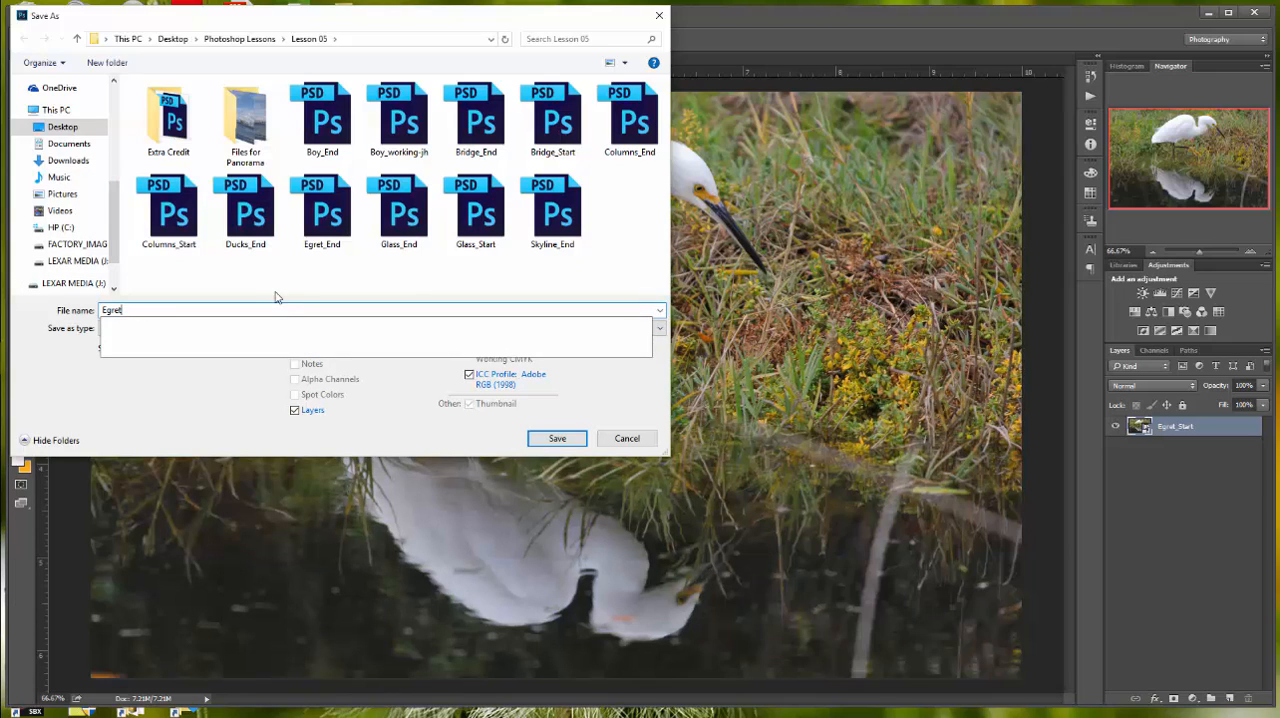
pyautogui.write('g_jh')
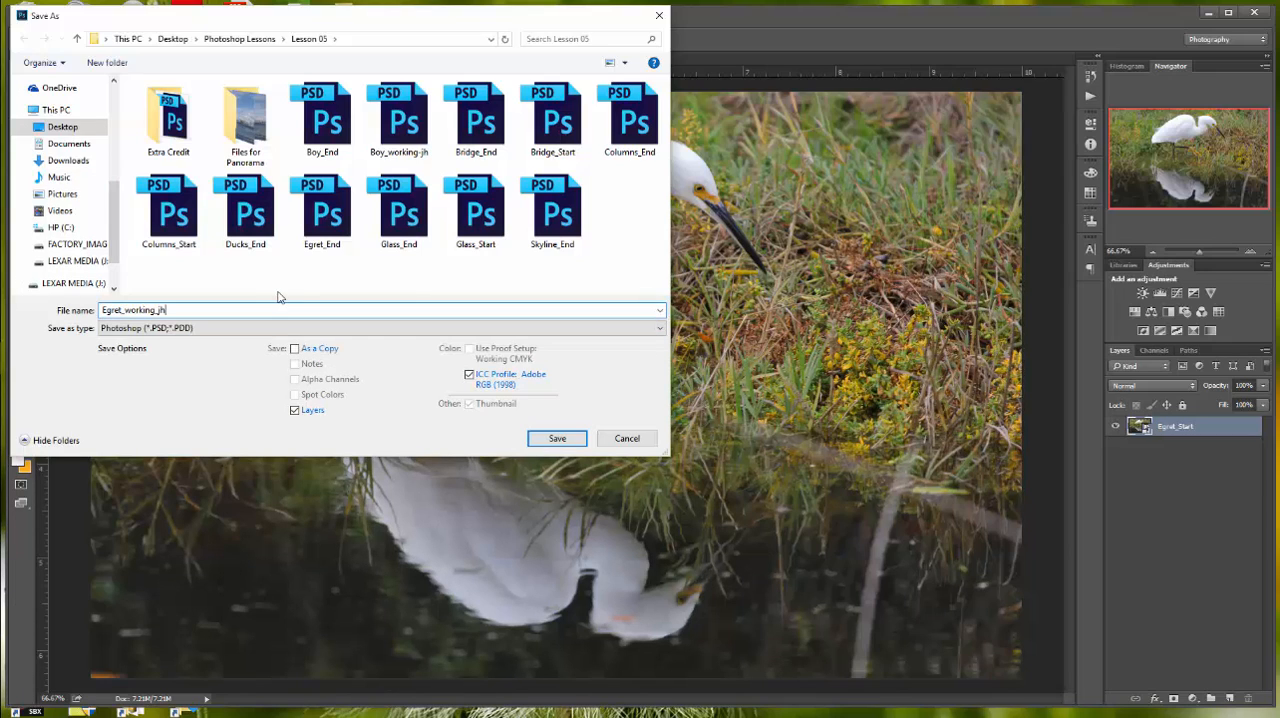
pyautogui.click(560, 440)
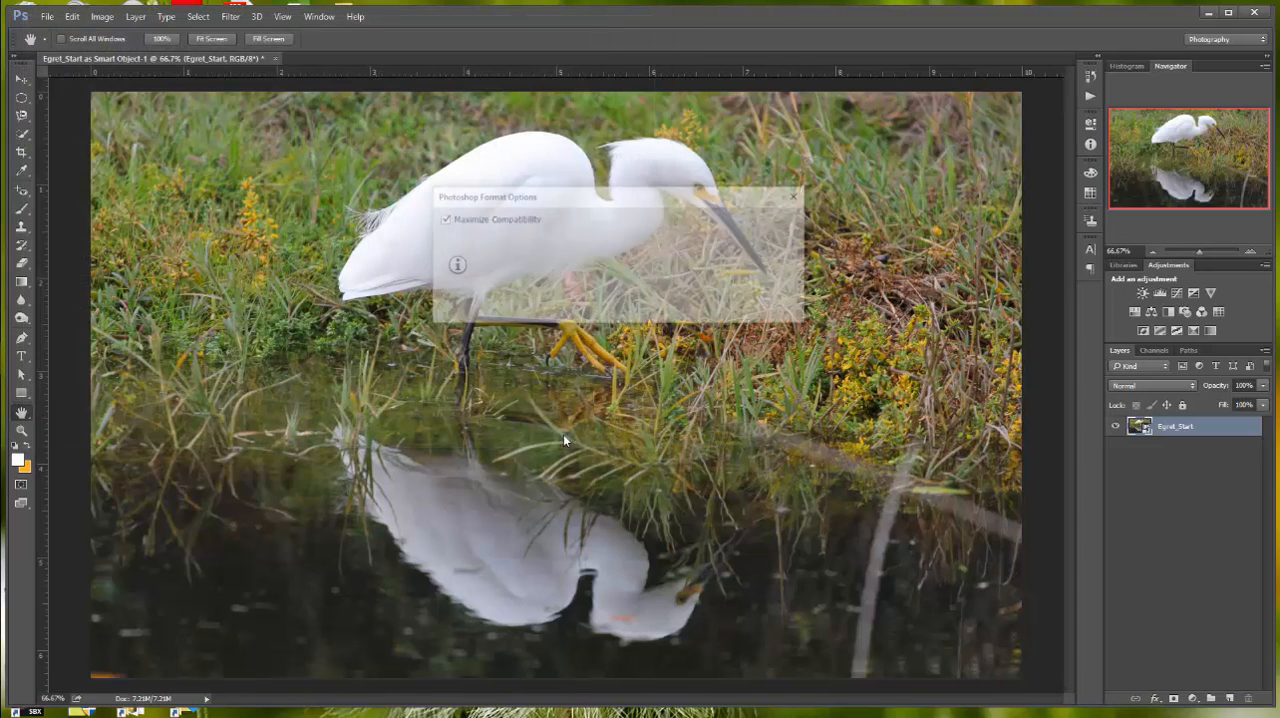
pyautogui.press('Return')
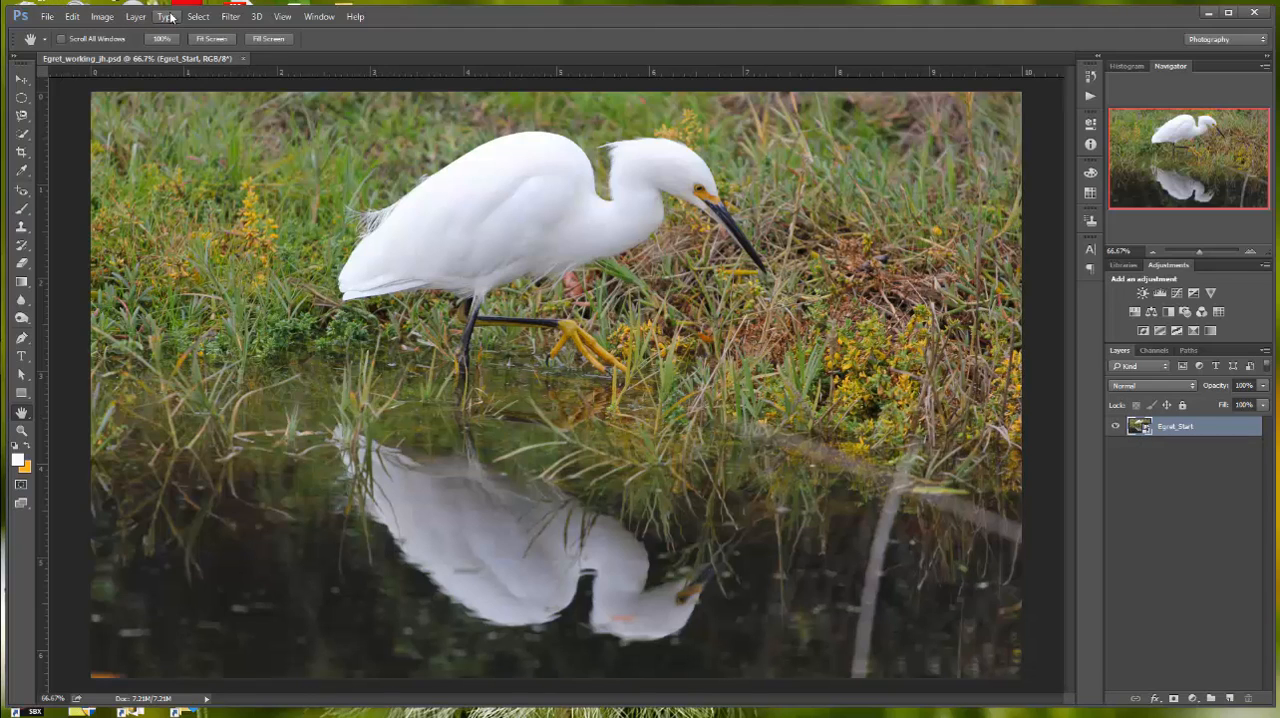
# Step: Start an Iris Blur on the egret layer and move its center up to just below the bird's body
pyautogui.click(228, 16)
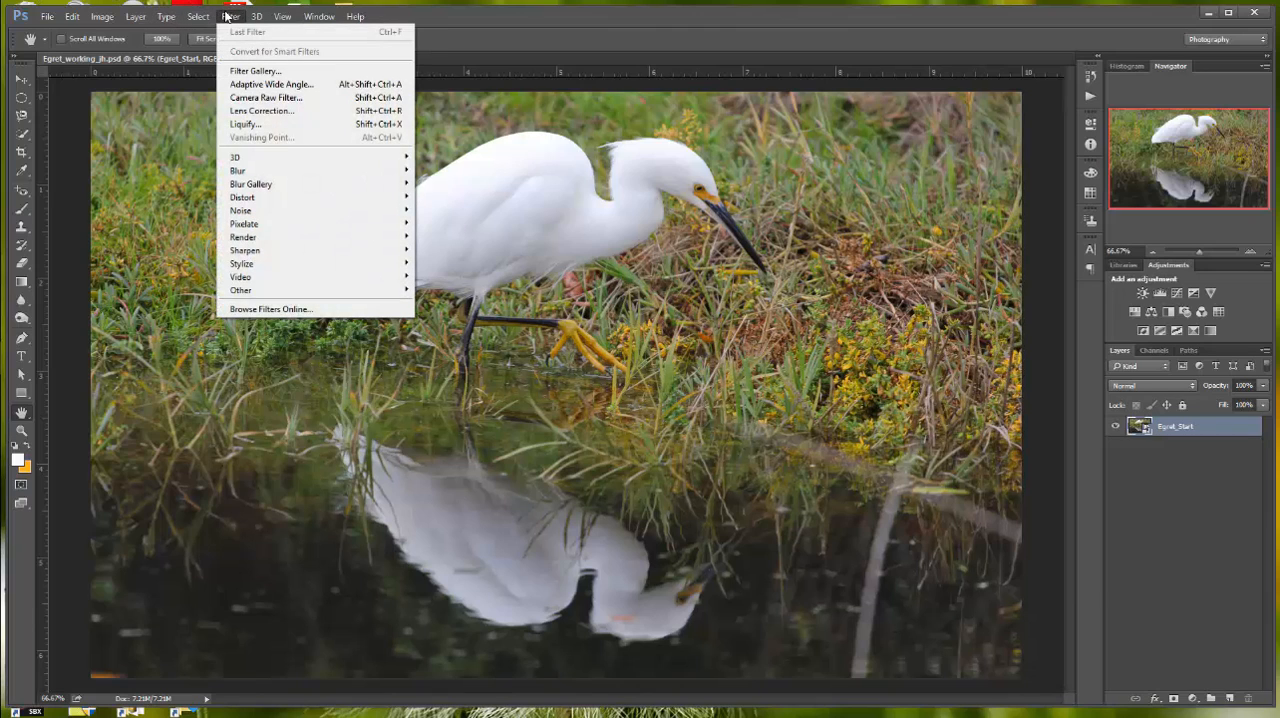
pyautogui.moveTo(264, 186)
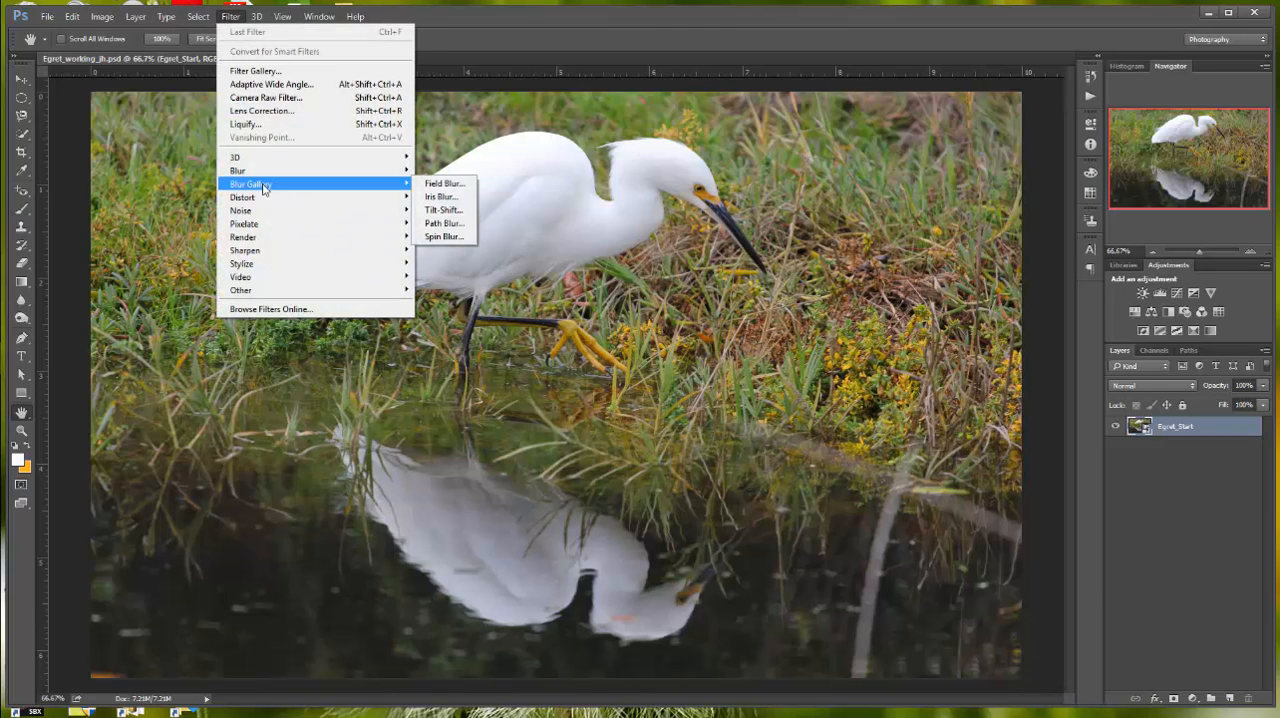
pyautogui.click(443, 197)
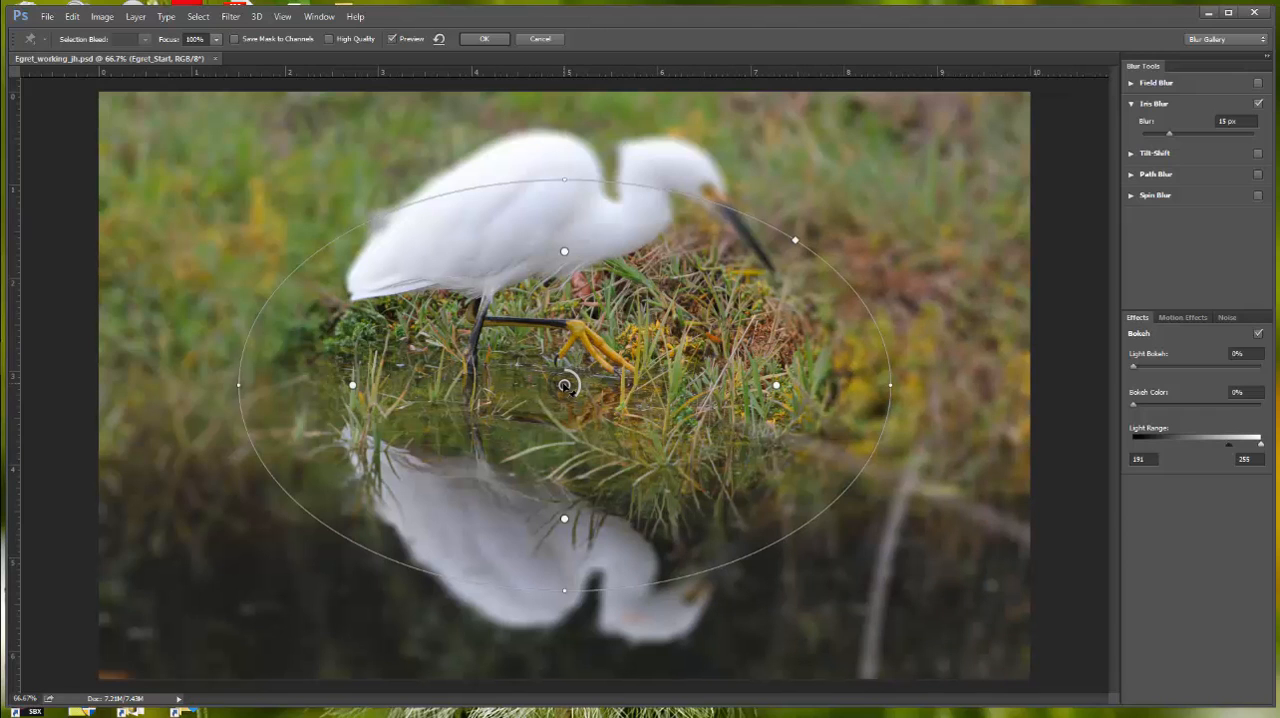
pyautogui.moveTo(565, 384); pyautogui.dragTo(533, 296)
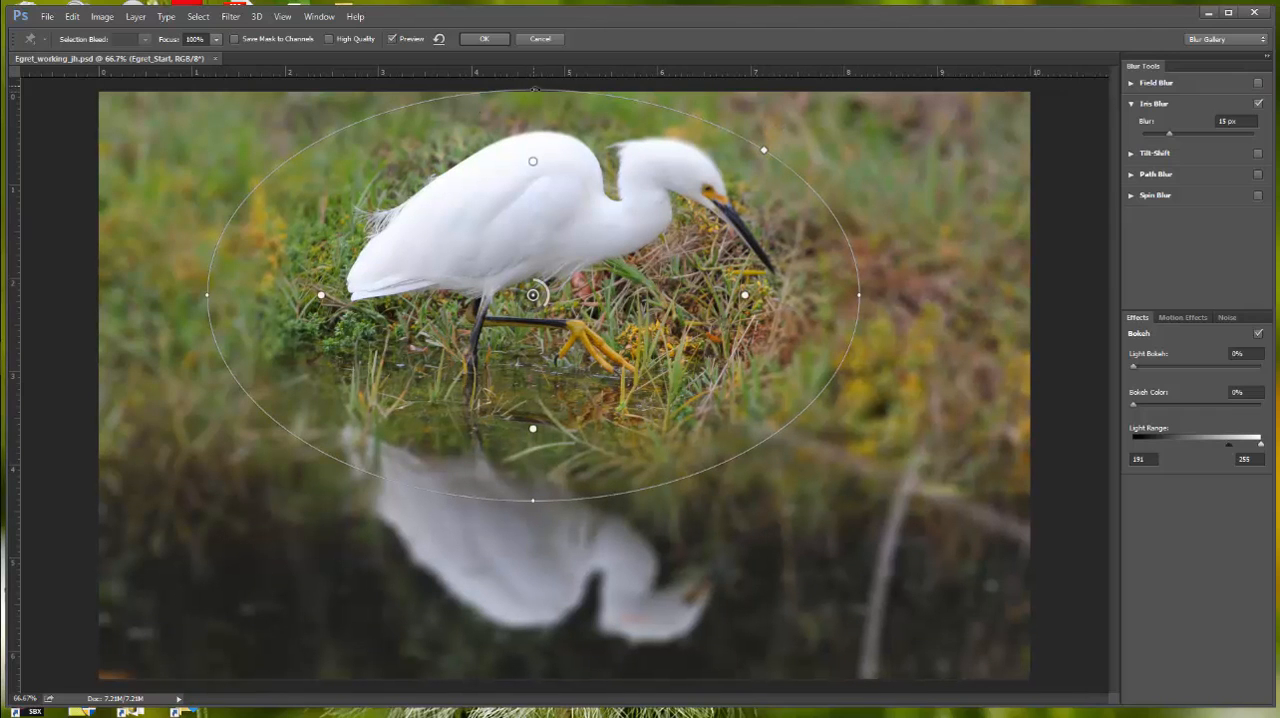
# Step: Shrink the iris blur ellipse in height and width to fit around the egret, recentering it on the lower edge of the bird's body
pyautogui.moveTo(531, 91); pyautogui.dragTo(531, 108)
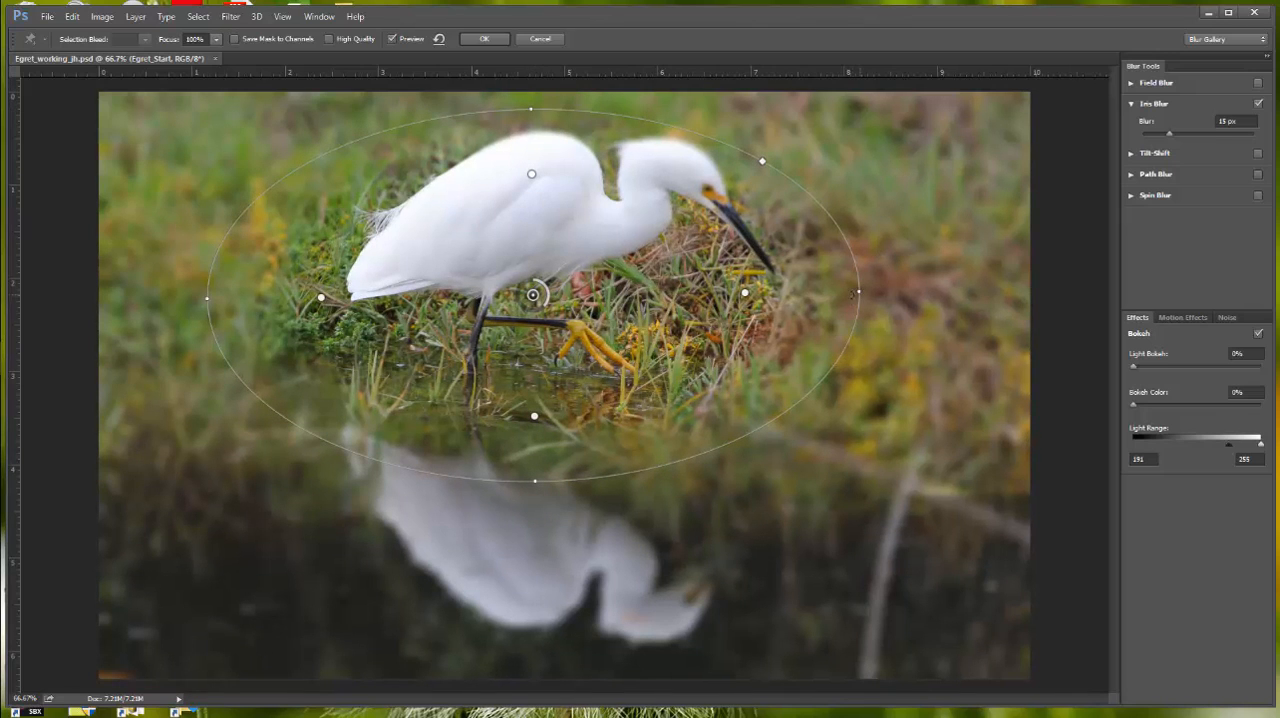
pyautogui.moveTo(857, 293); pyautogui.dragTo(808, 296)
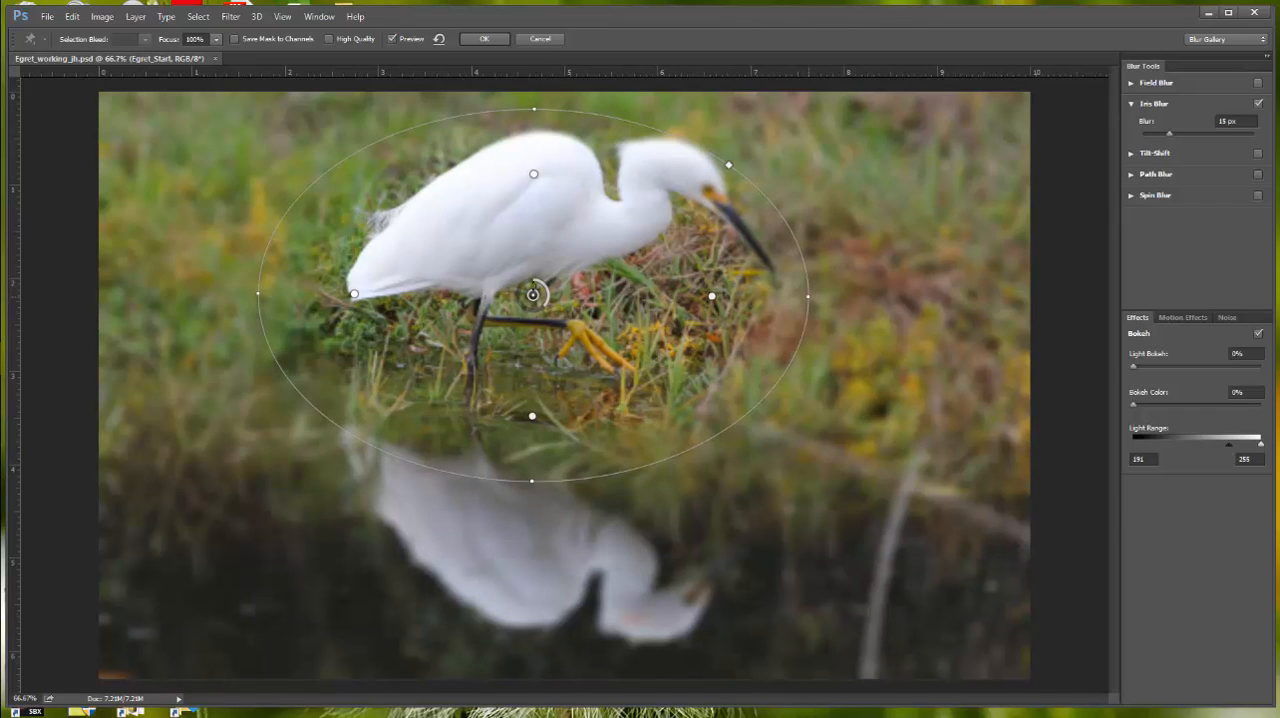
pyautogui.moveTo(533, 294); pyautogui.dragTo(565, 287)
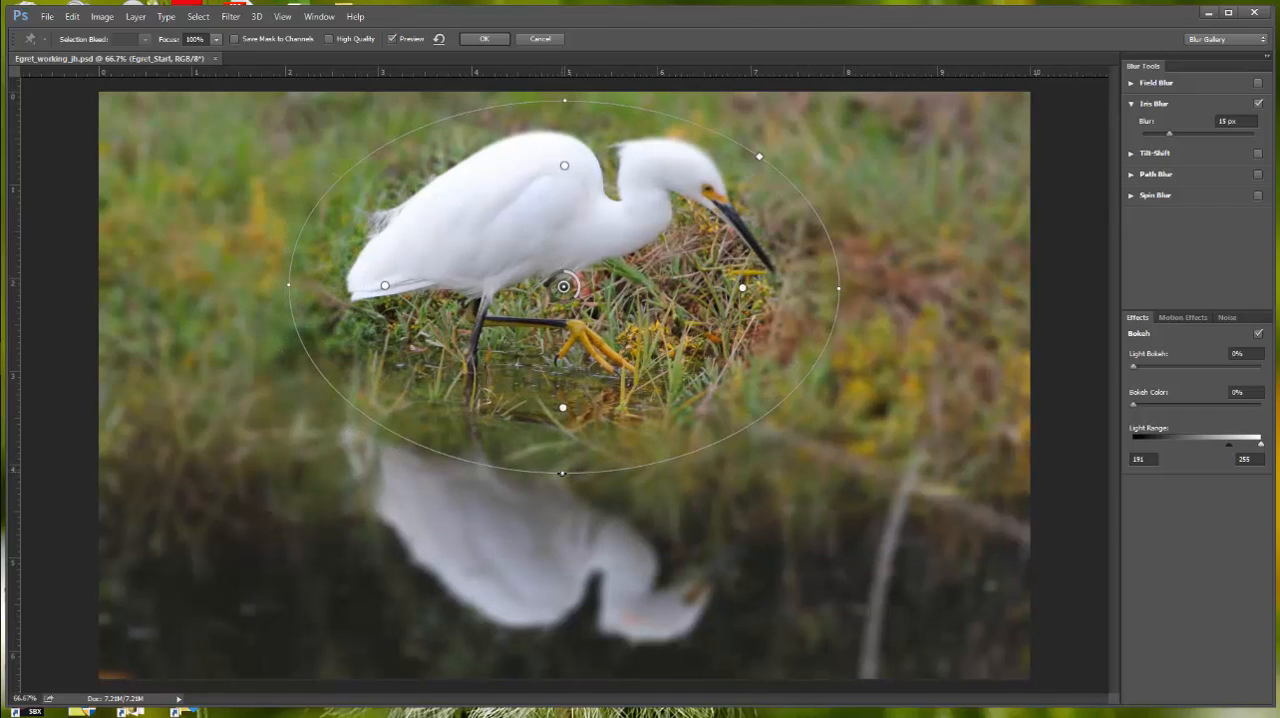
pyautogui.moveTo(562, 473); pyautogui.dragTo(560, 452)
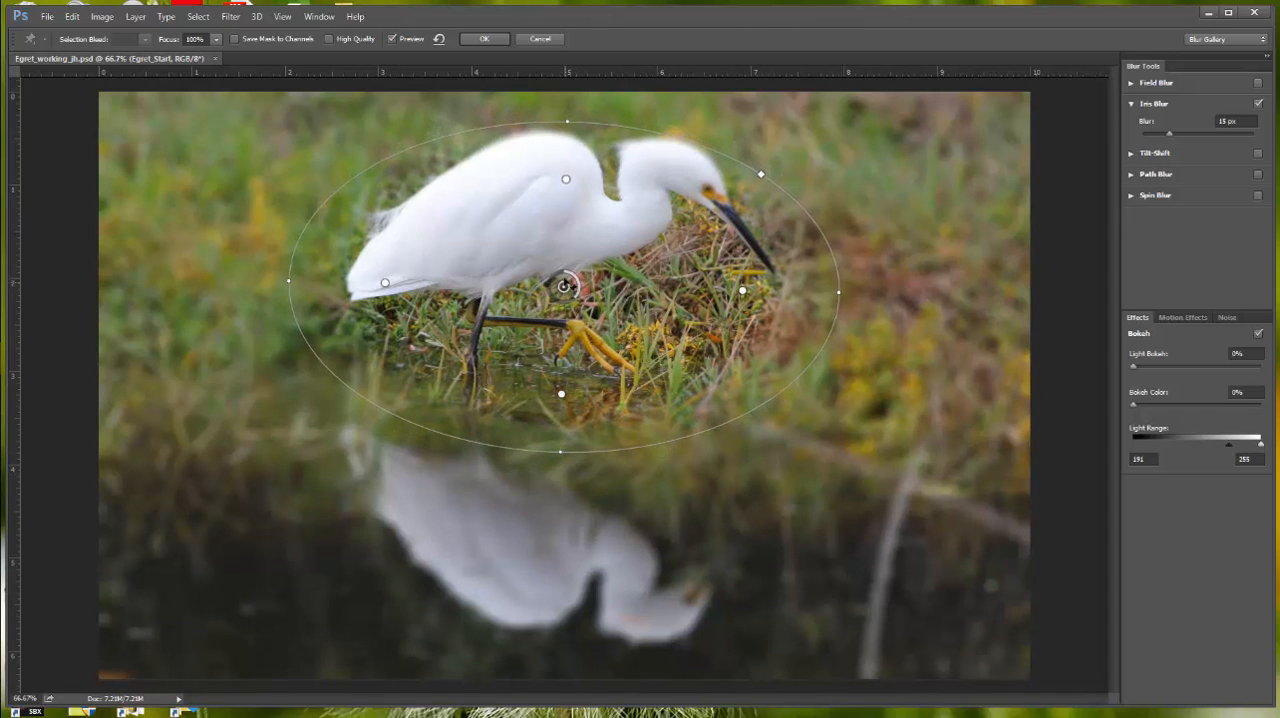
pyautogui.moveTo(564, 285); pyautogui.dragTo(566, 267)
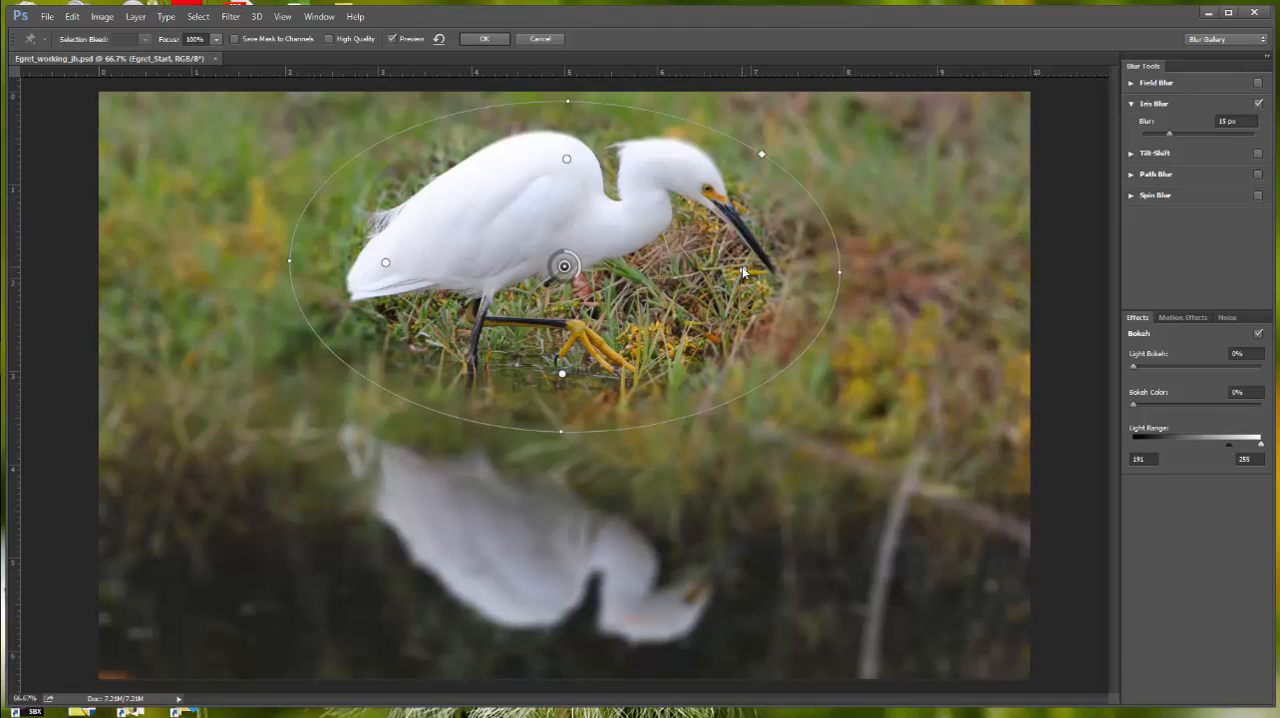
# Step: Narrow the ellipse slightly and adjust its inner fade points to the beak tip, the tail and the upper back of the egret
pyautogui.moveTo(742, 266); pyautogui.dragTo(813, 271)
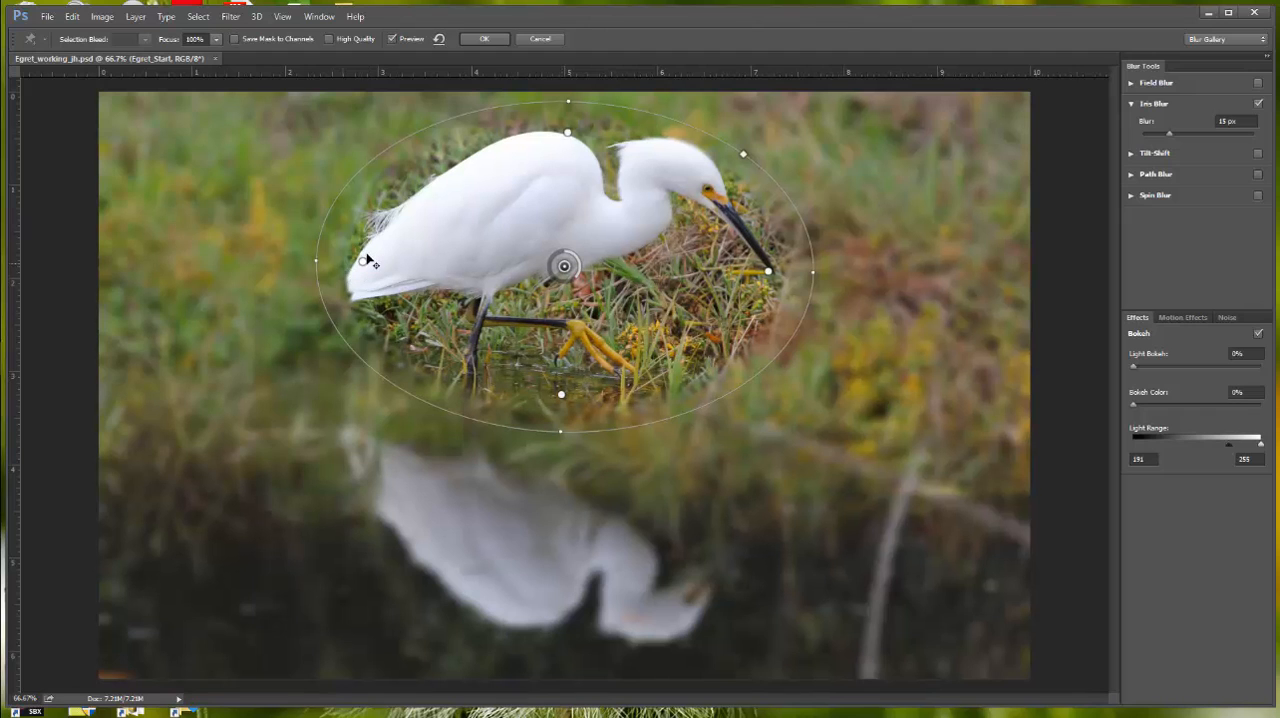
pyautogui.moveTo(363, 262); pyautogui.dragTo(381, 263)
pyautogui.moveTo(567, 134); pyautogui.dragTo(566, 157)
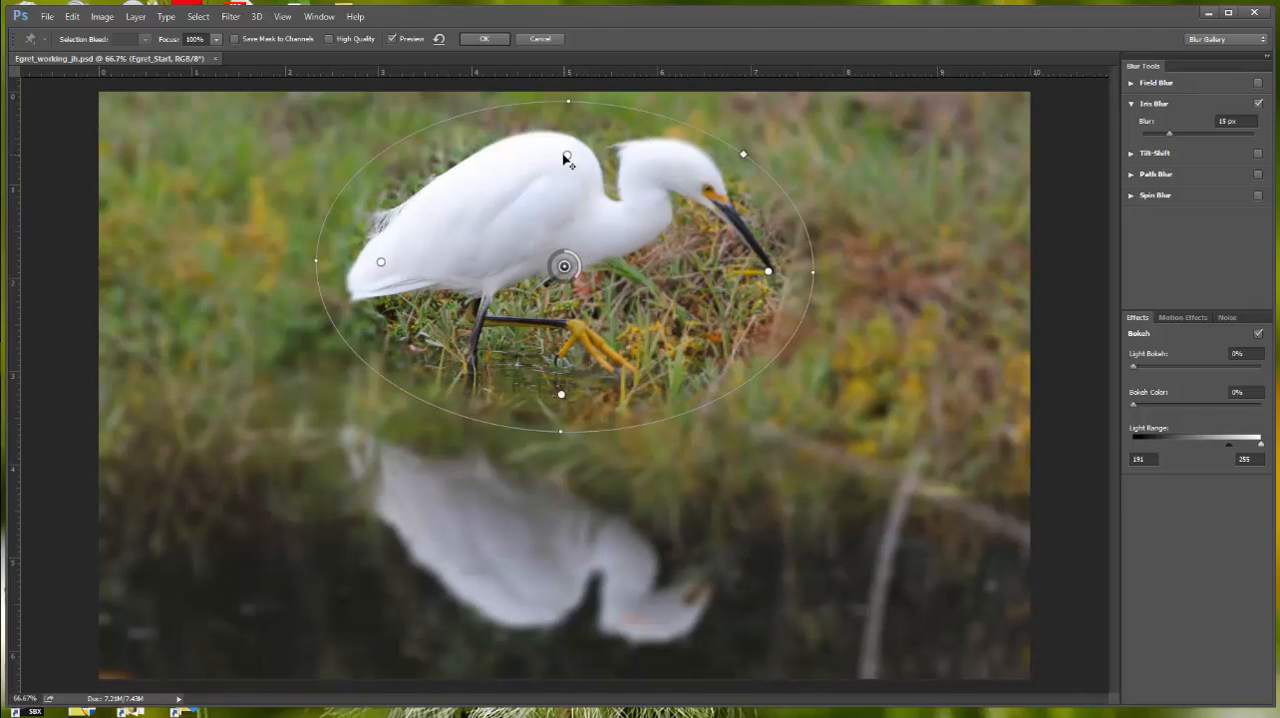
# Step: Reduce the iris blur amount to 5 px and apply the blur to the egret layer
pyautogui.moveTo(566, 255); pyautogui.dragTo(576, 263)
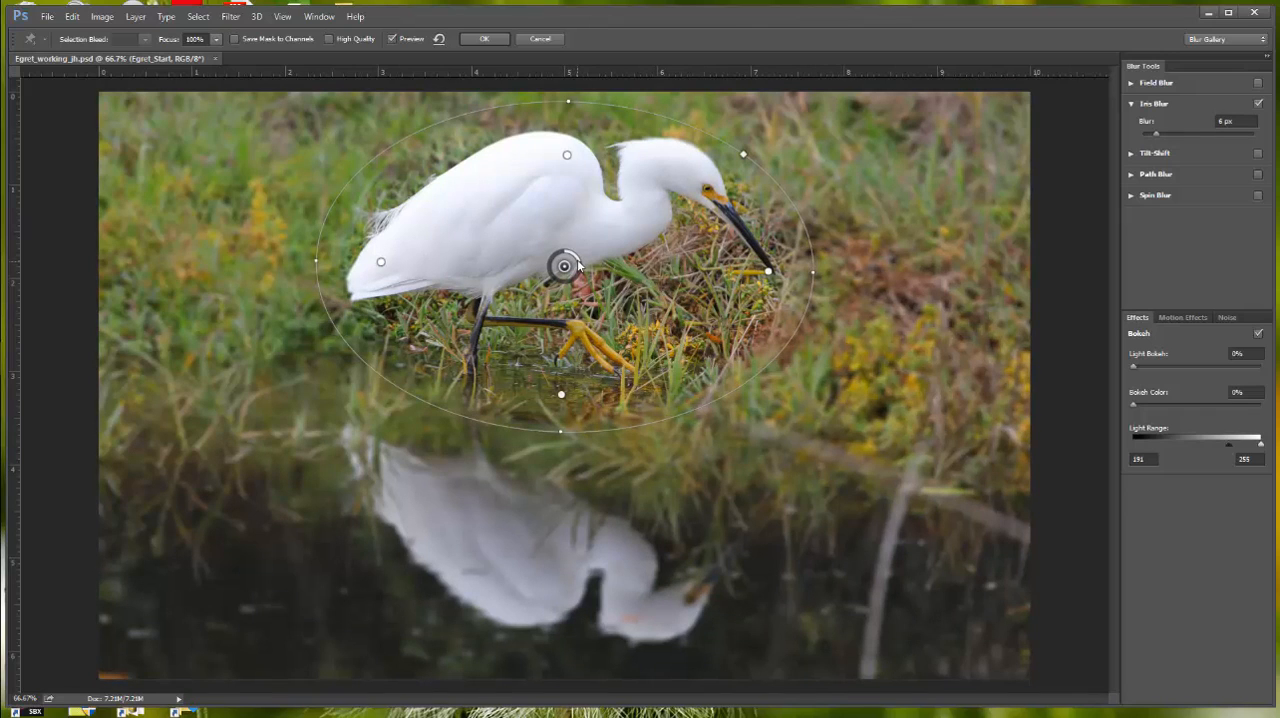
pyautogui.moveTo(577, 260); pyautogui.dragTo(578, 256)
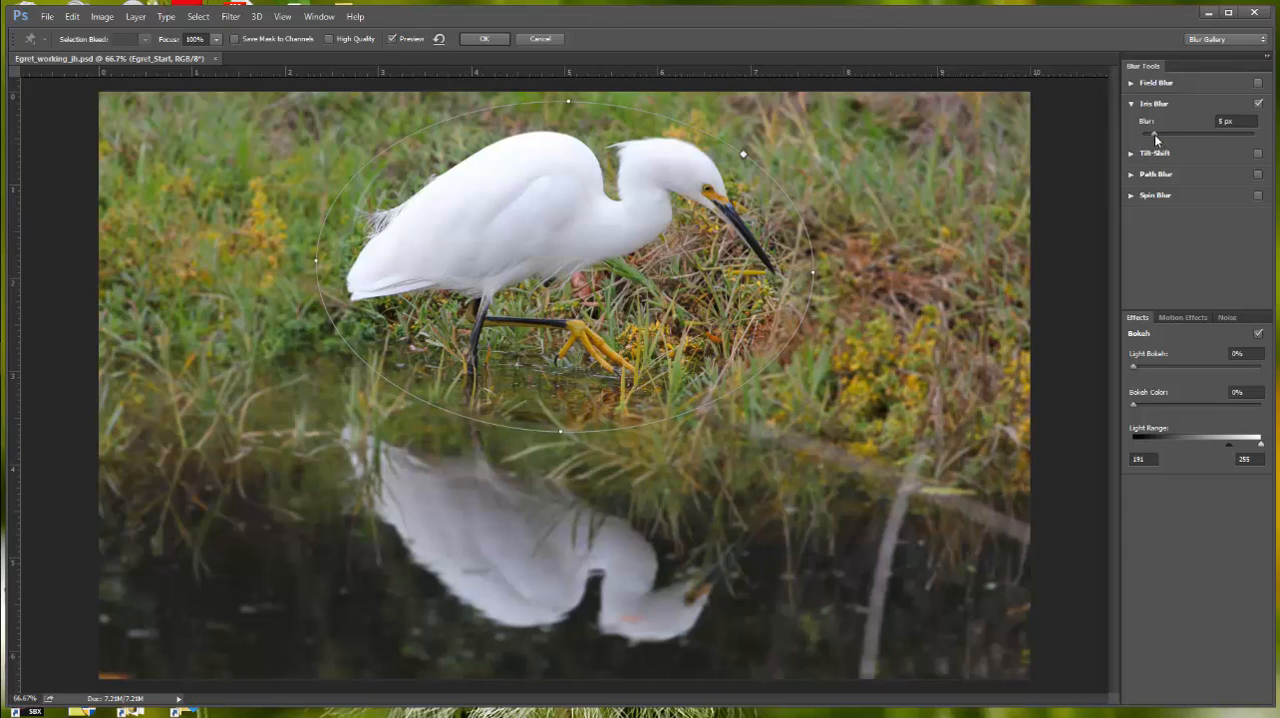
pyautogui.click(483, 39)
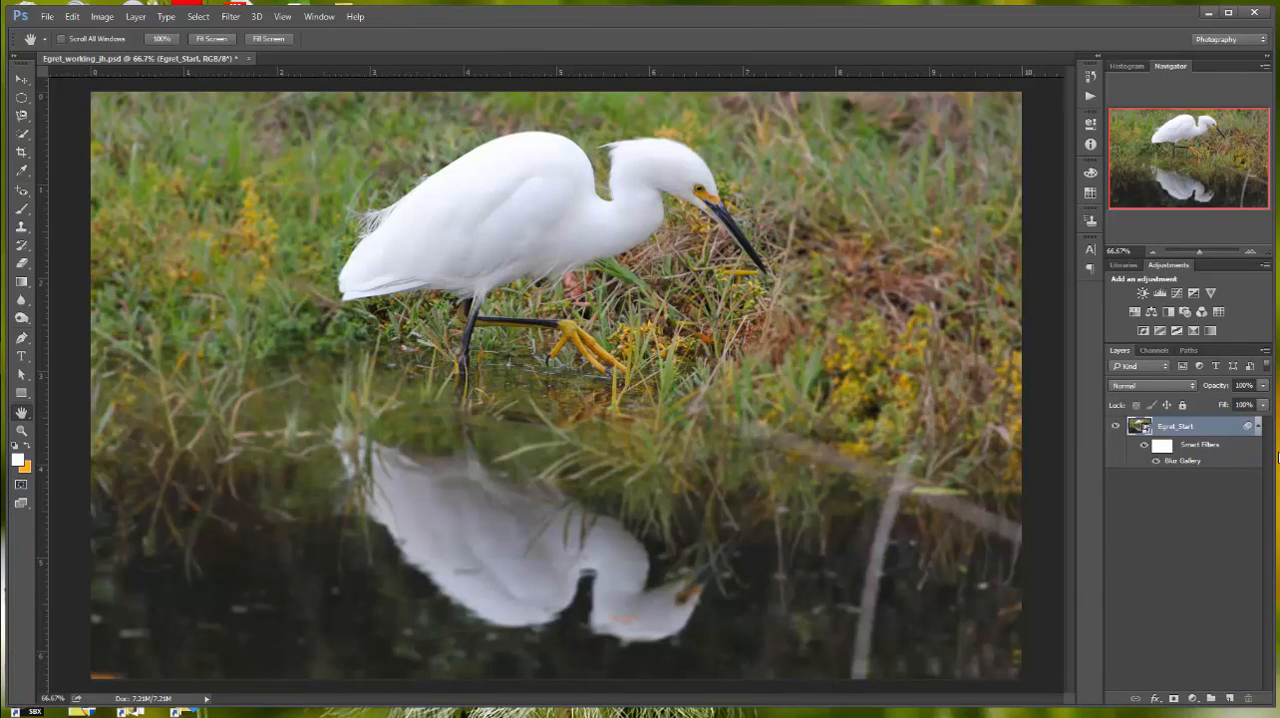
# Step: Reopen the Blur Gallery smart filter on the egret layer, adjust the iris blur amount and apply it again
pyautogui.doubleClick(1186, 461)
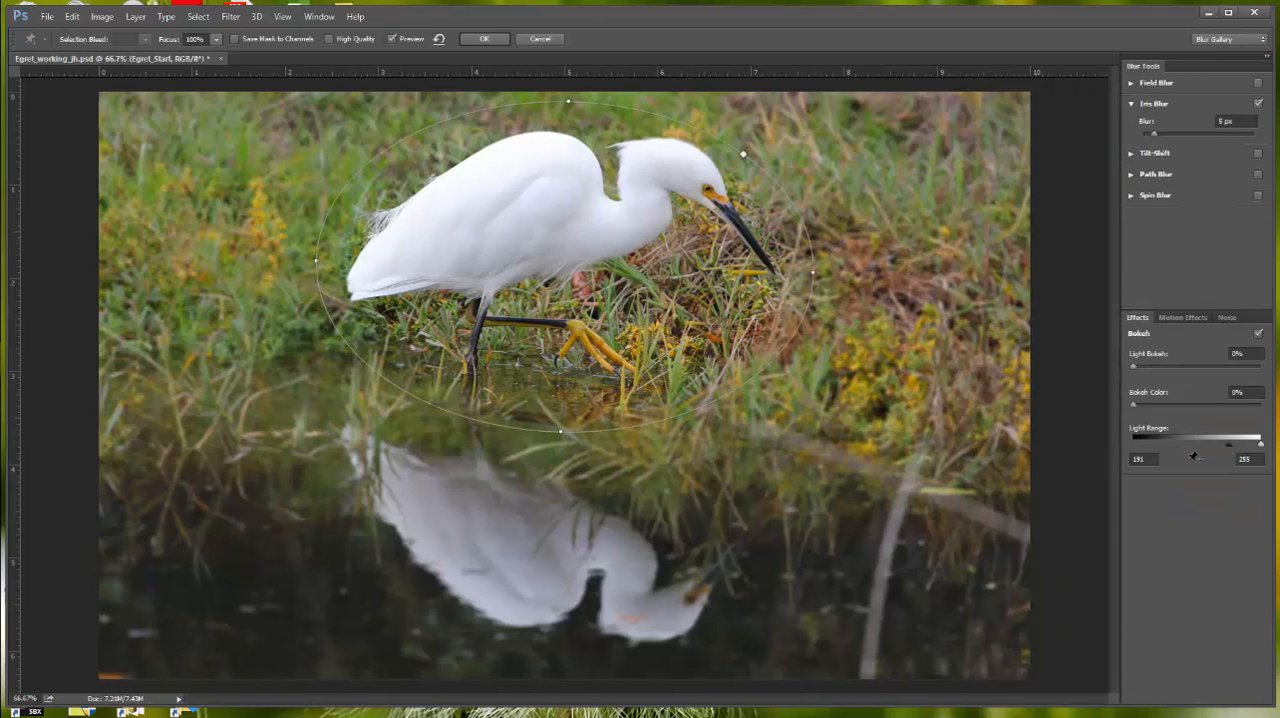
pyautogui.click(1155, 133)
pyautogui.click(486, 38)
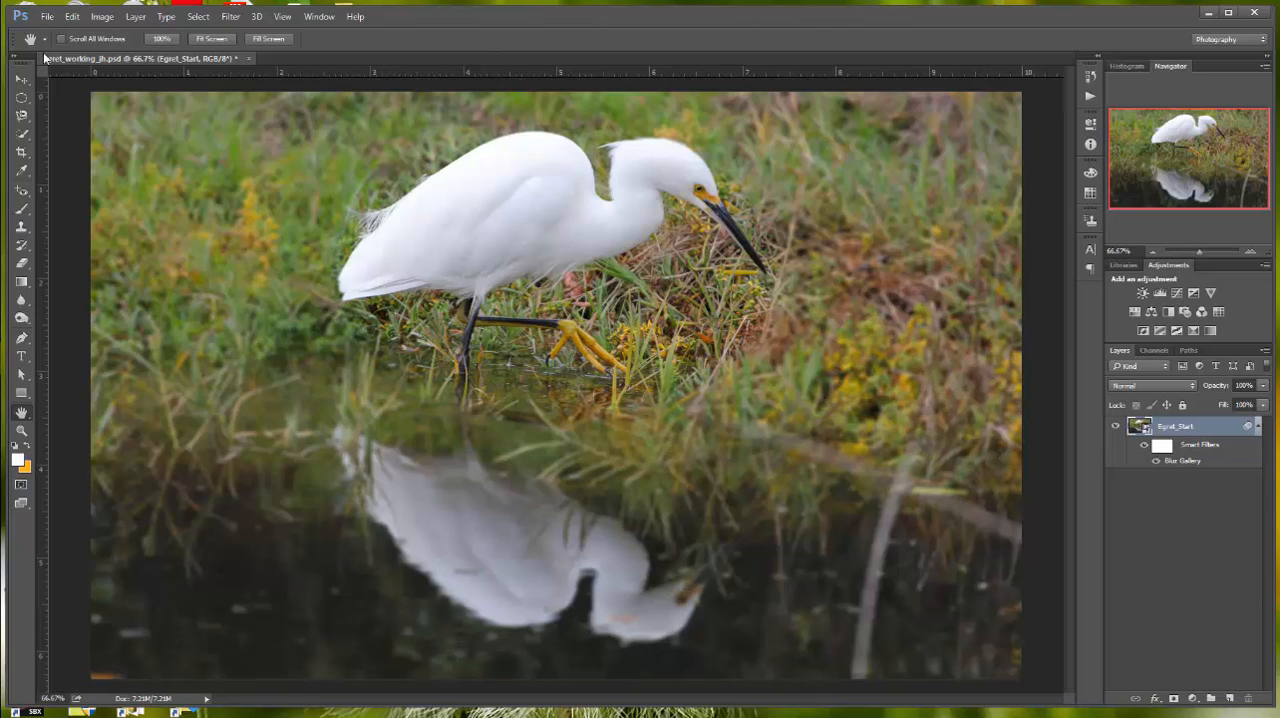
# Step: Save the egret document, and save a JPEG copy named Egret_working_jh in the Lesson 05 folder with High quality and Baseline ("Standard") format
pyautogui.click(71, 19)
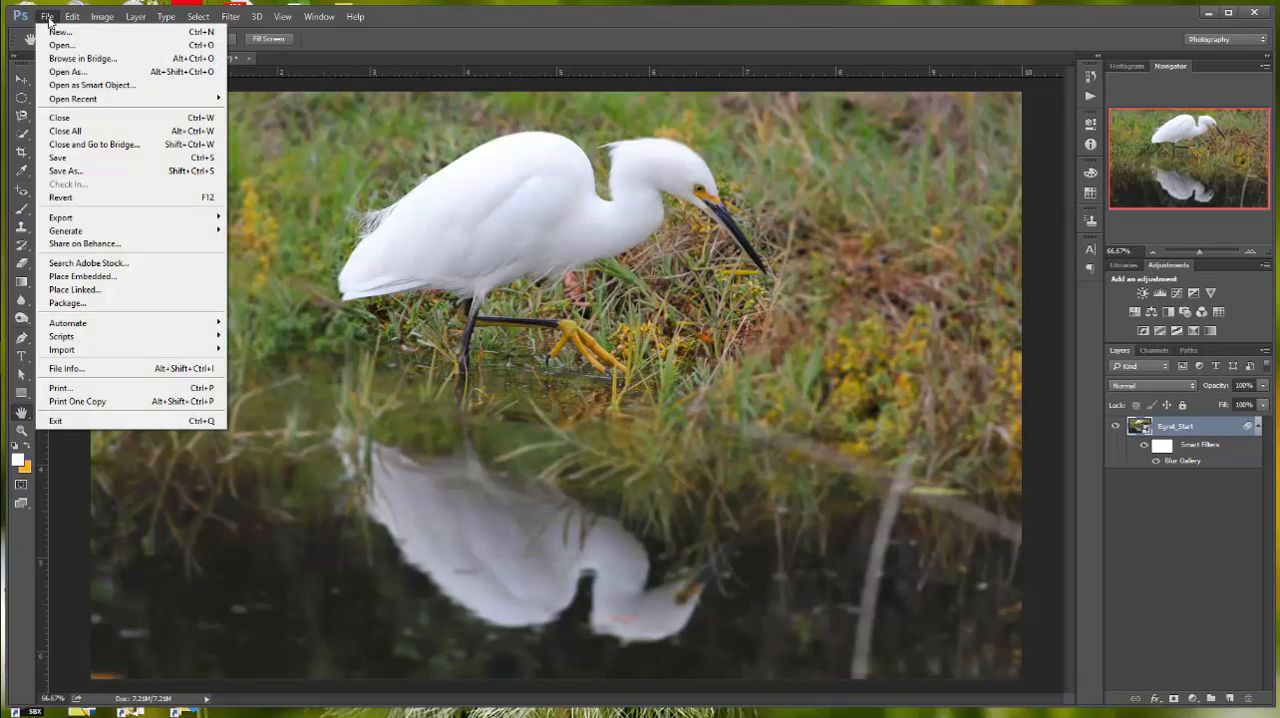
pyautogui.click(69, 172)
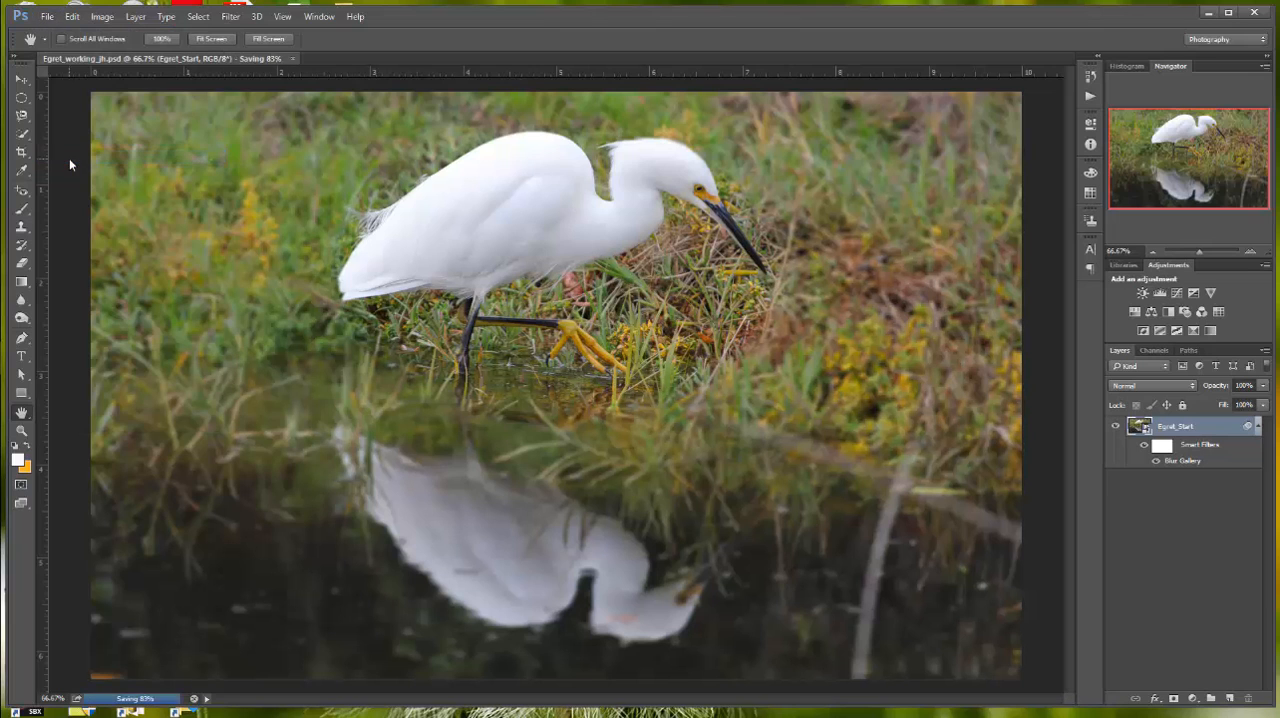
pyautogui.click(47, 16)
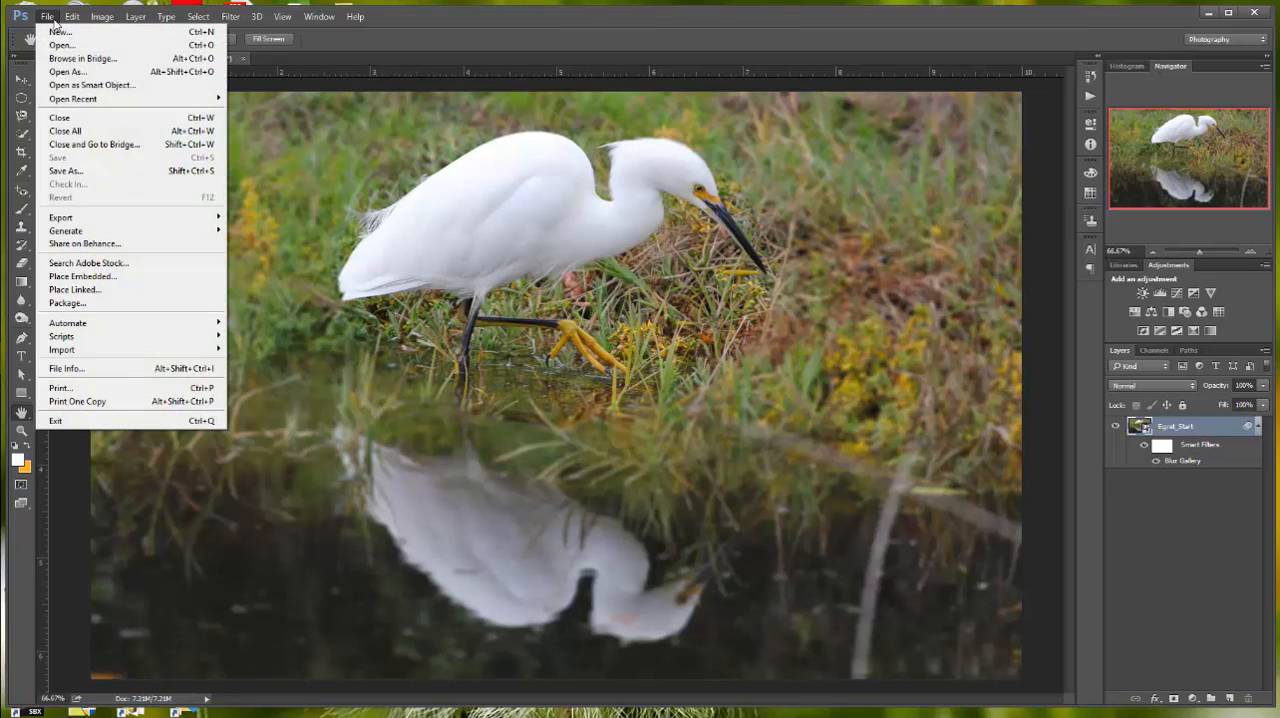
pyautogui.click(69, 172)
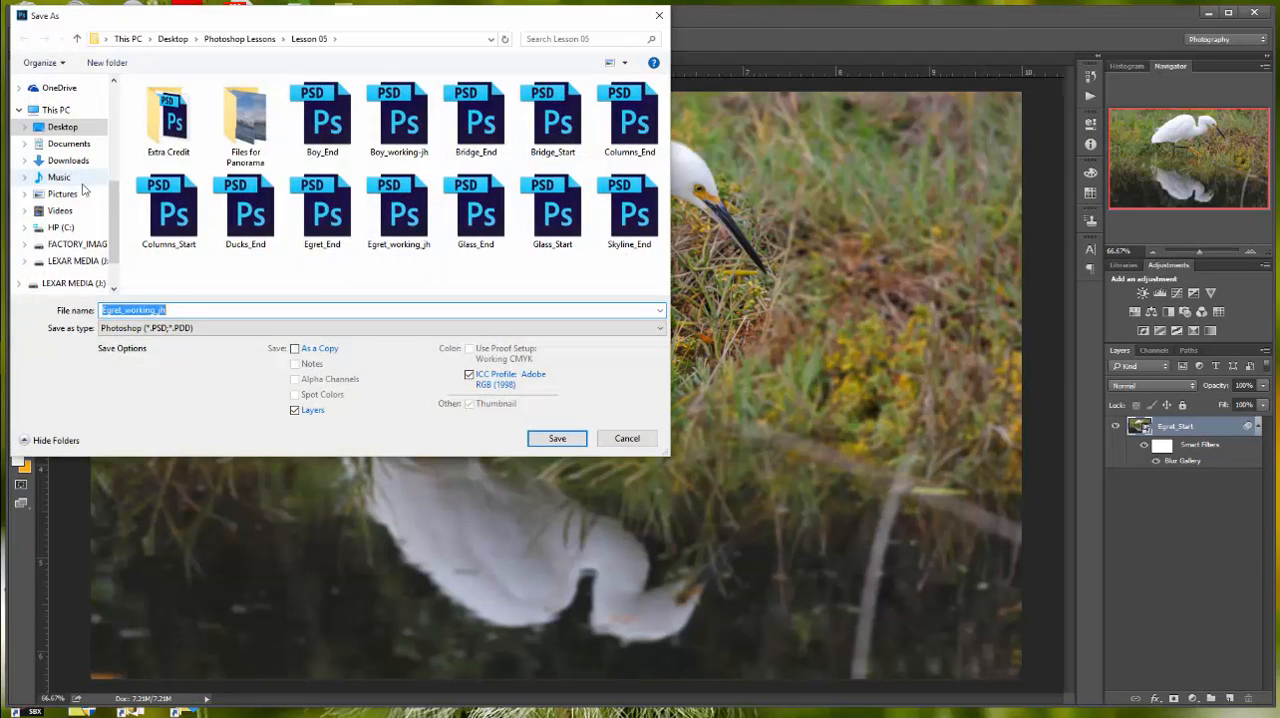
pyautogui.click(658, 329)
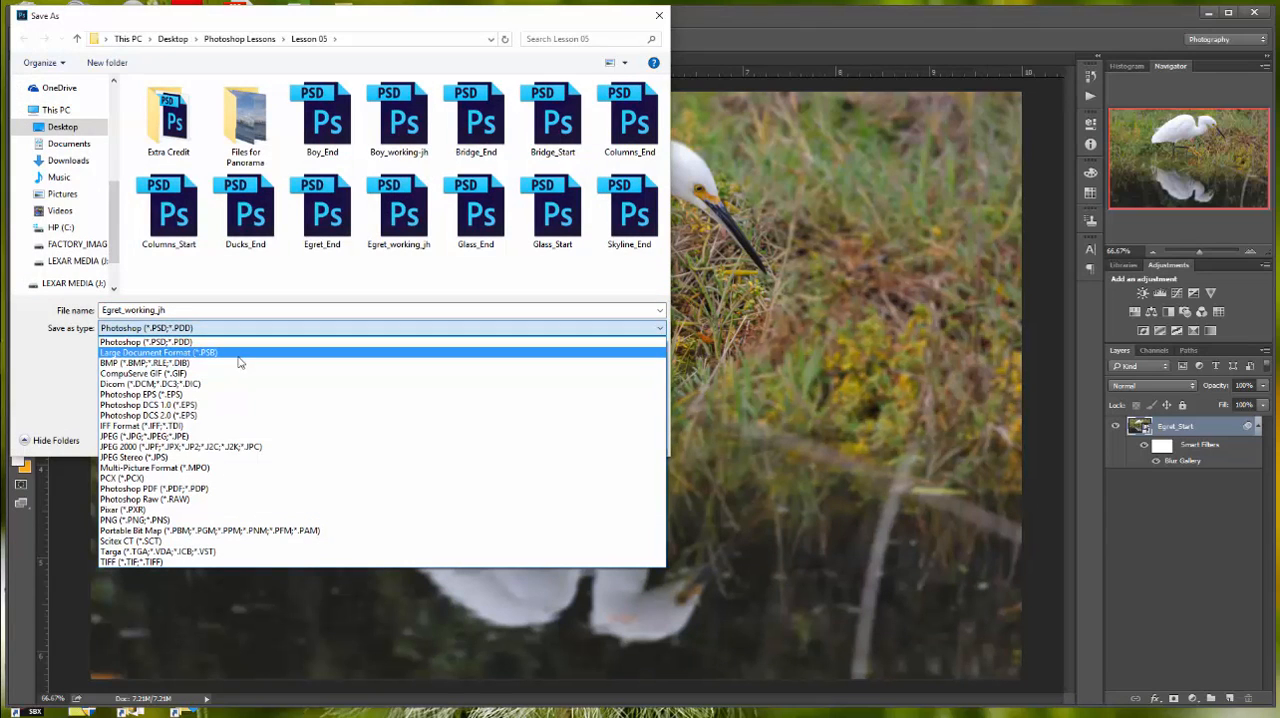
pyautogui.click(213, 437)
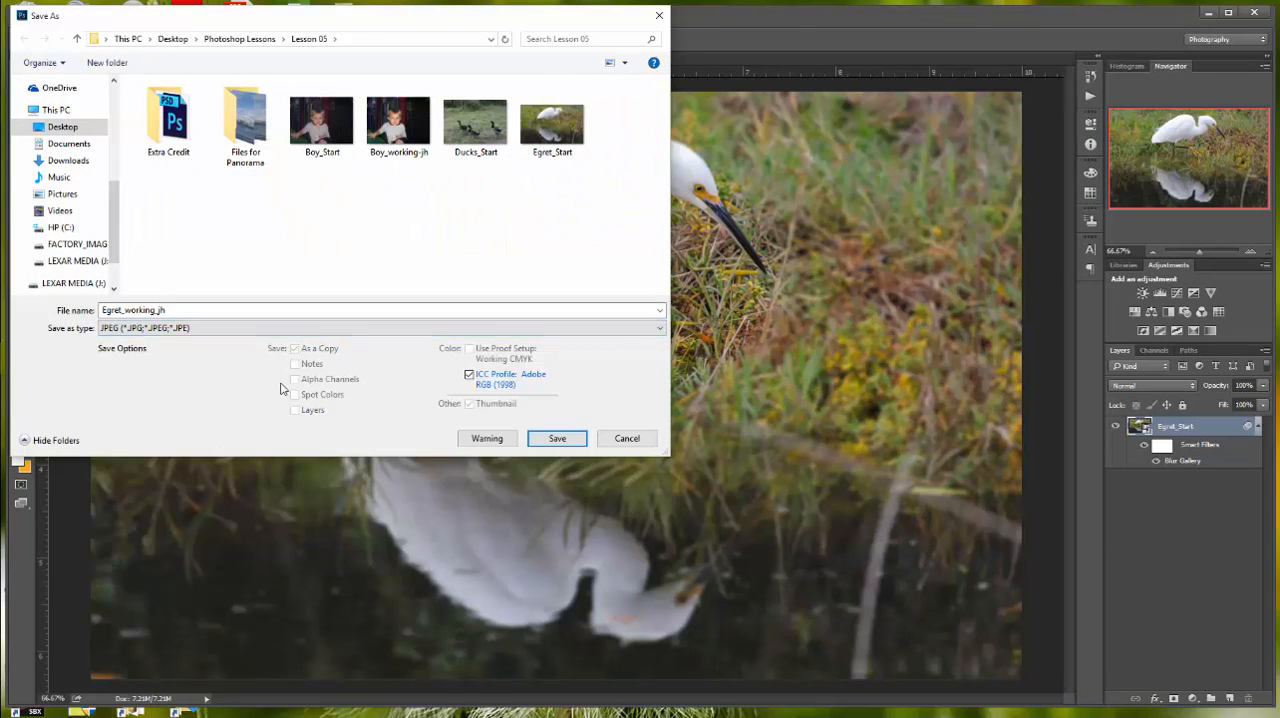
pyautogui.click(557, 438)
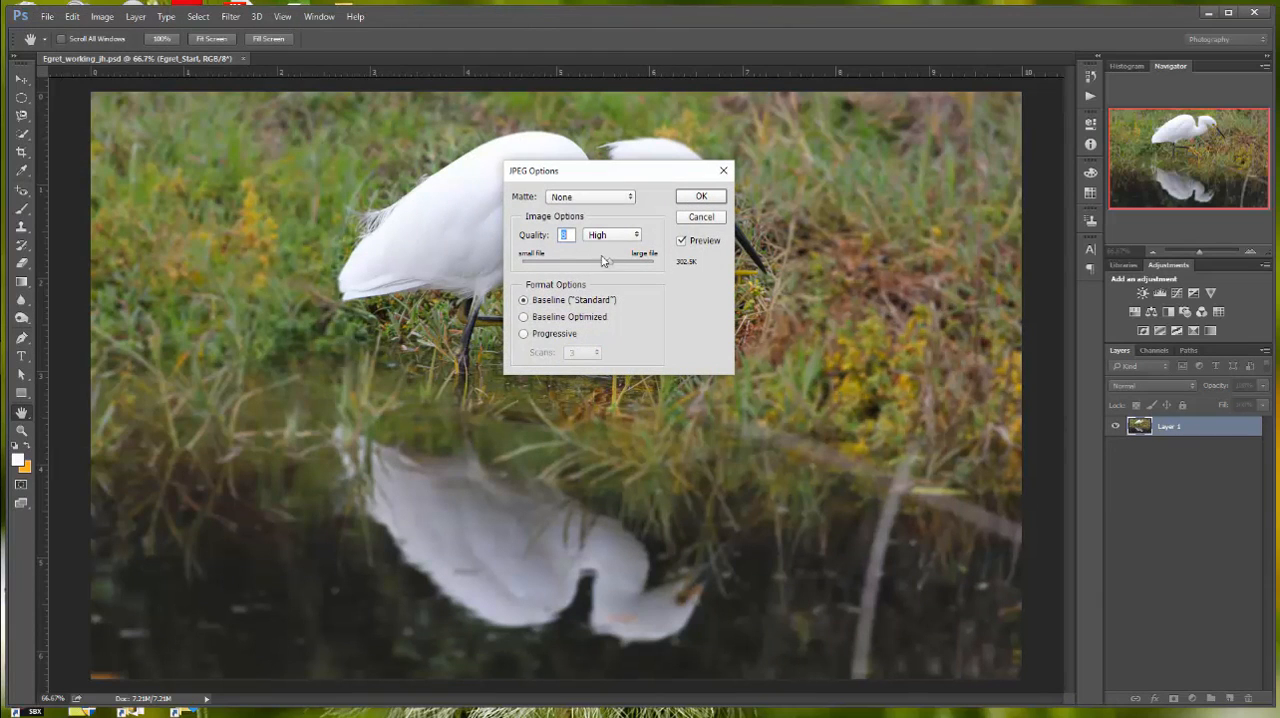
pyautogui.click(701, 196)
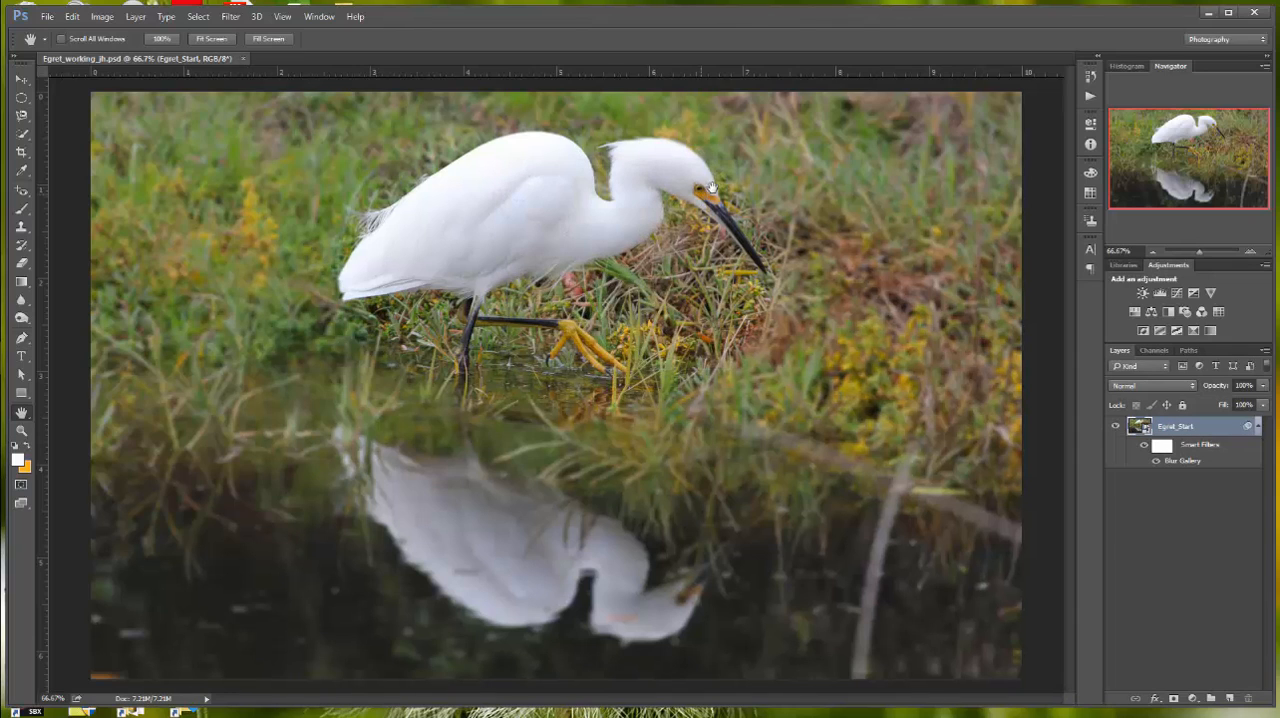